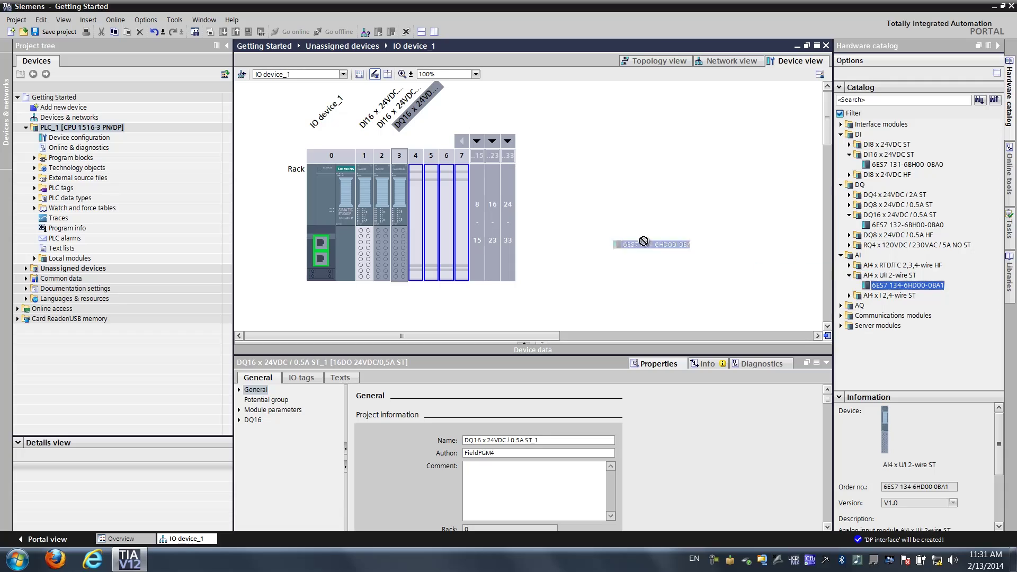
- Drag the AI4 x U/I 2-wire ST module onto the rack during the hardware overview
{"action": "left_click_drag", "start_coordinate": [642, 236], "coordinate": [414, 202]}
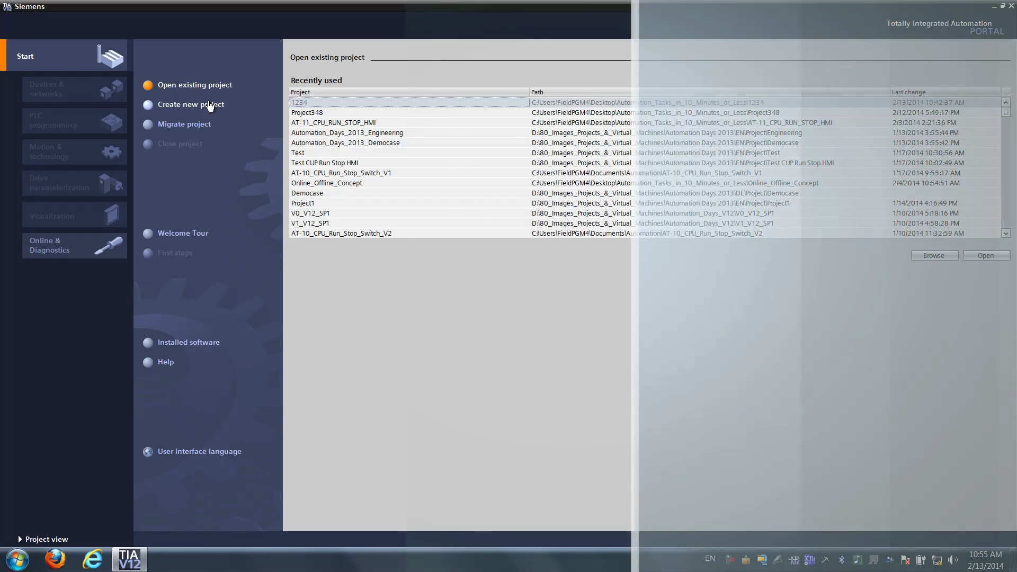
- Choose 'Create new project' on the Start page
{"action": "left_click", "coordinate": [209, 104]}
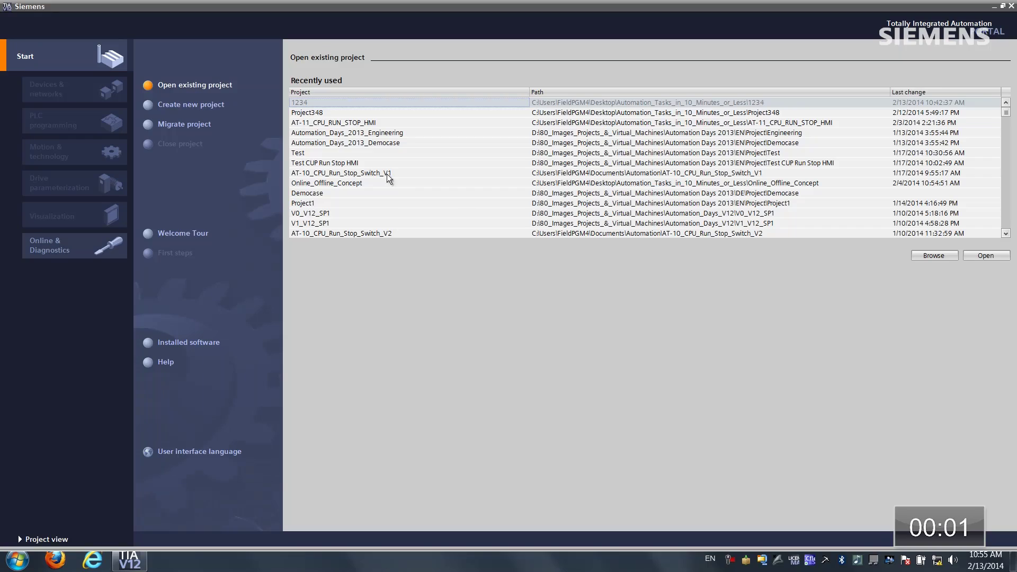
- Create the Getting Started project and add Unspecified CPU 1500 (6ES7 5XX-XXXXX-XXXX) as PLC_1
{"action": "left_click", "coordinate": [210, 105]}
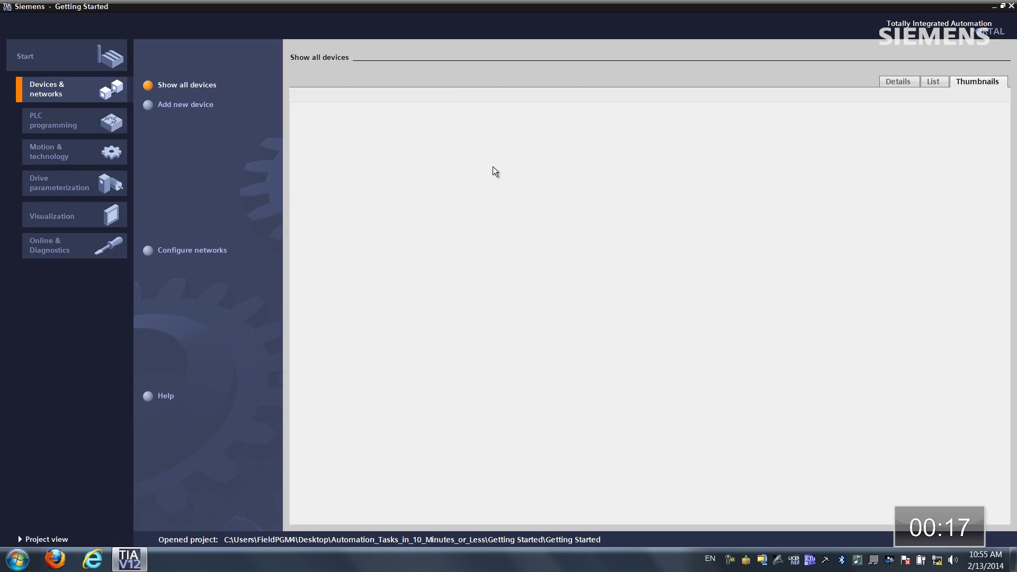
{"action": "left_click", "coordinate": [204, 109]}
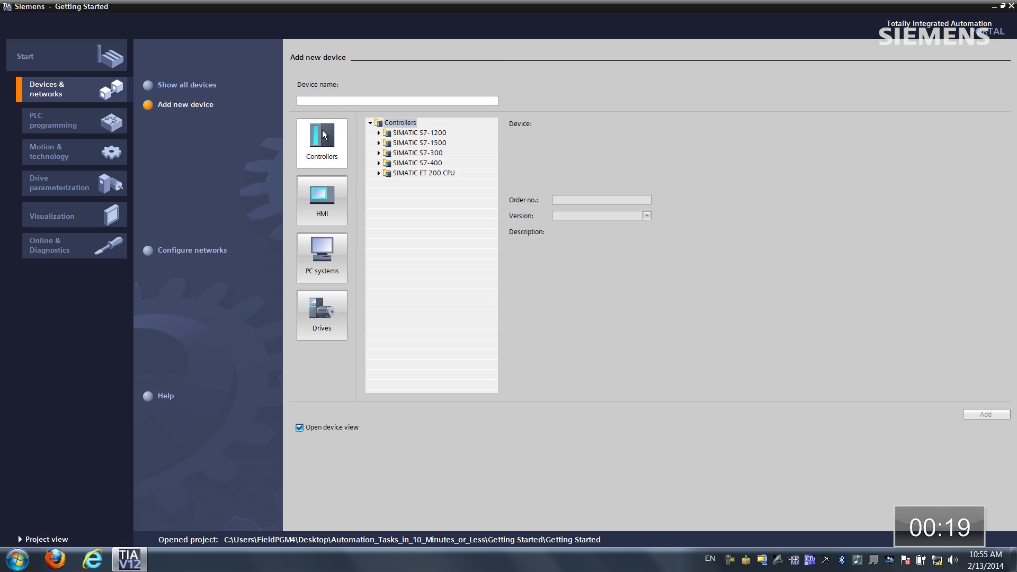
{"action": "left_click", "coordinate": [379, 143]}
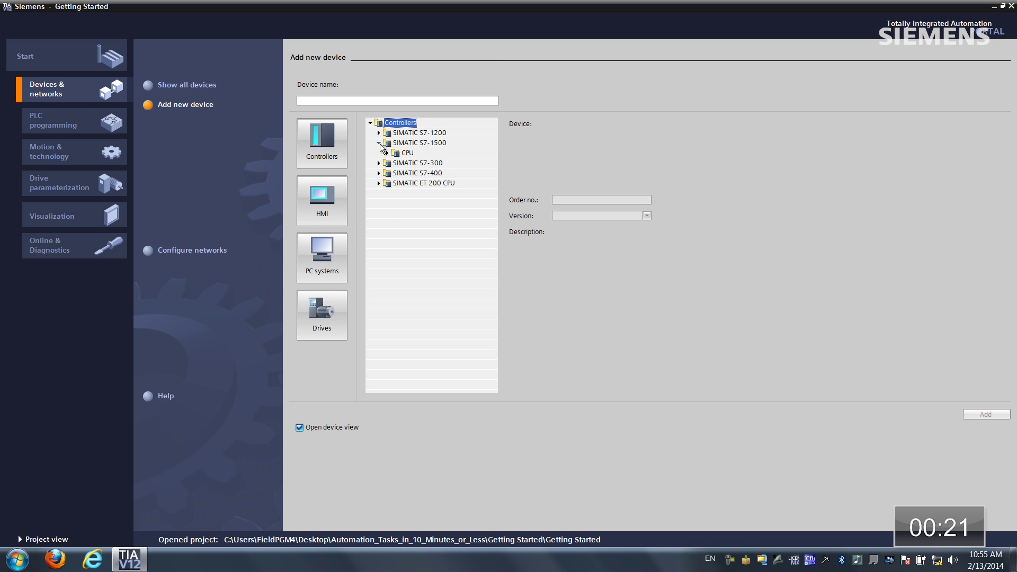
{"action": "left_click", "coordinate": [387, 153]}
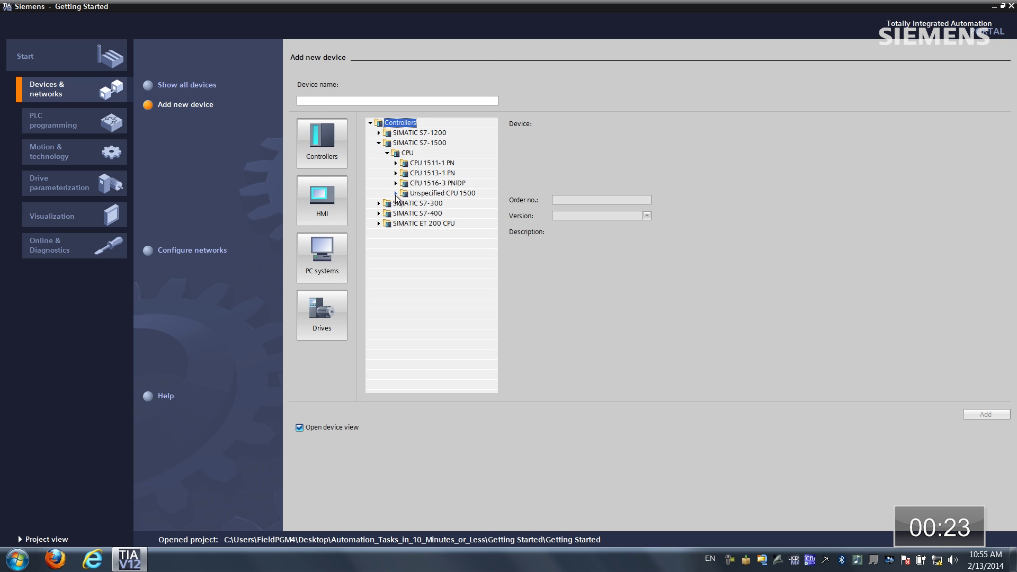
{"action": "left_click", "coordinate": [396, 193]}
{"action": "left_click", "coordinate": [419, 205]}
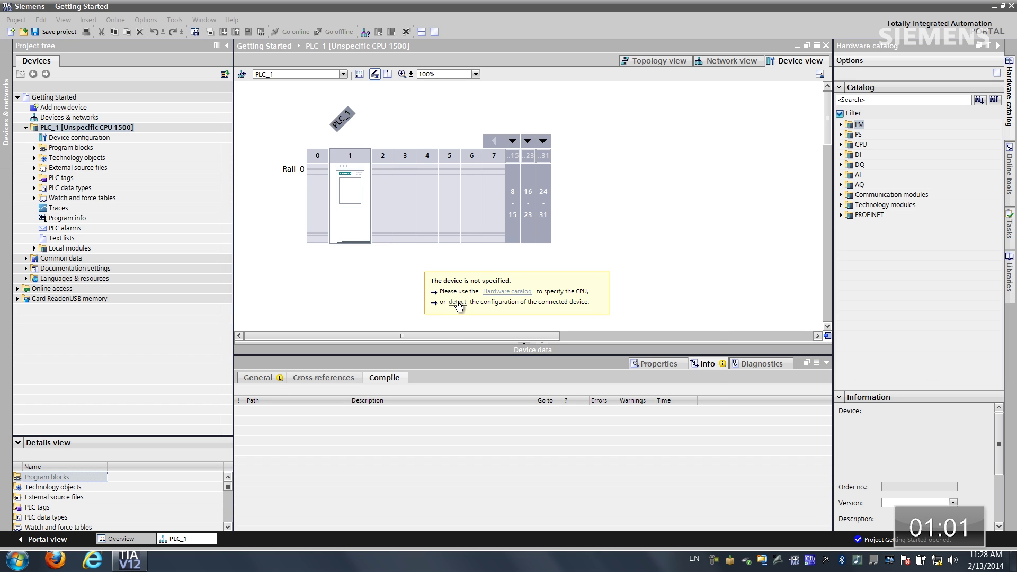
- Run hardware detection so PLC_1 becomes the connected CPU 1516-3 PN/DP with its modules
{"action": "left_click", "coordinate": [458, 302]}
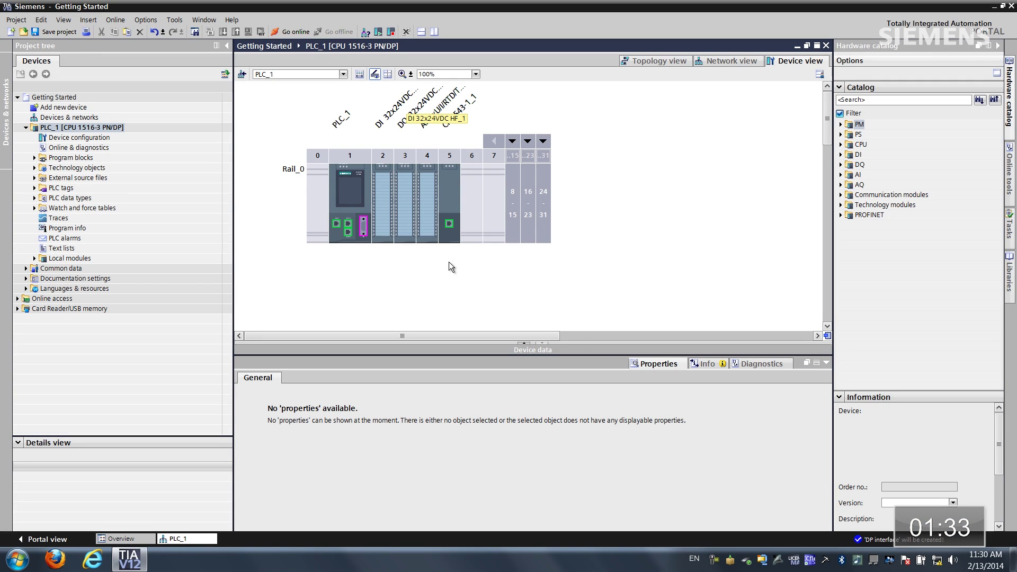
- Give AI channel 6 in slot 4 overflow diagnostics and a 1..5V range, then show the network view
{"action": "right_click", "coordinate": [422, 196]}
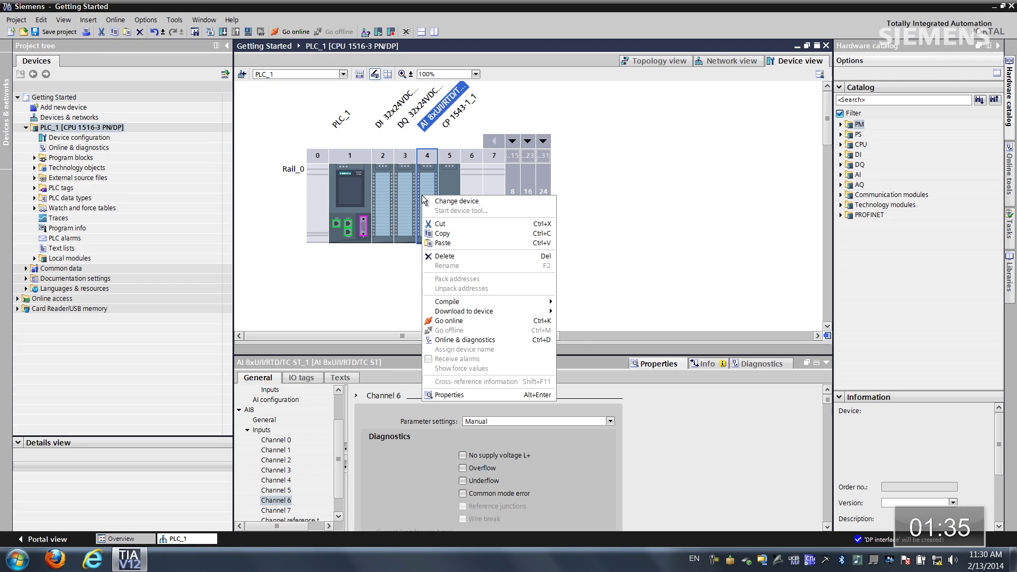
{"action": "left_click", "coordinate": [454, 395]}
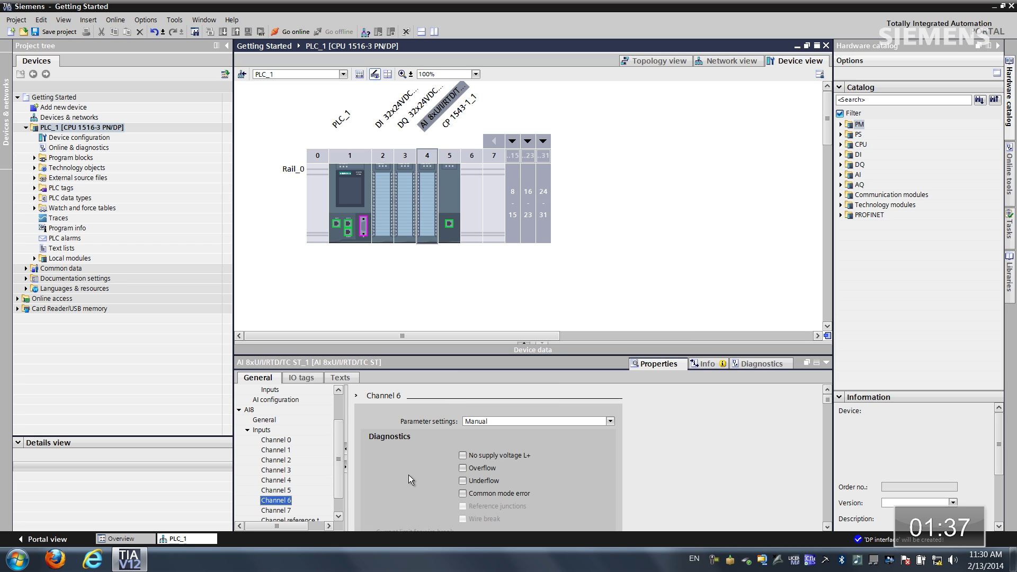
{"action": "left_click", "coordinate": [463, 468]}
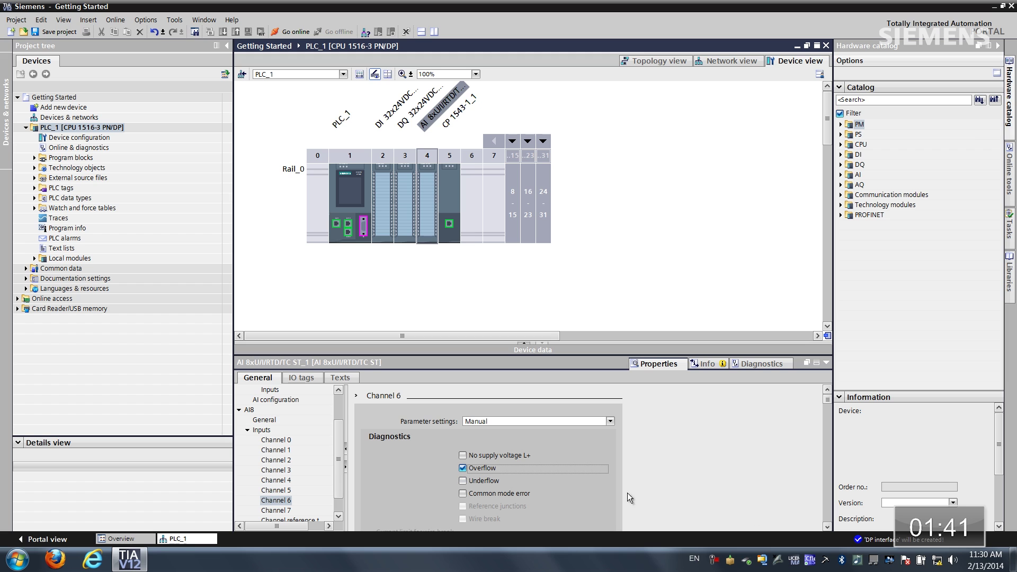
{"action": "scroll", "coordinate": [650, 498], "scroll_direction": "down", "scroll_amount": 1}
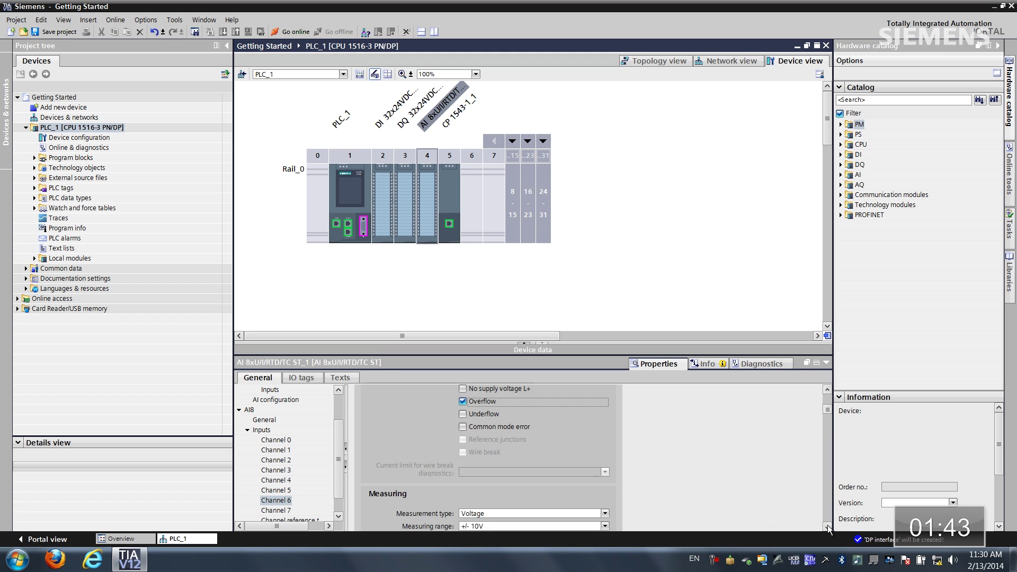
{"action": "scroll", "coordinate": [649, 499], "scroll_direction": "down", "scroll_amount": 2}
{"action": "scroll", "coordinate": [650, 499], "scroll_direction": "down", "scroll_amount": 2}
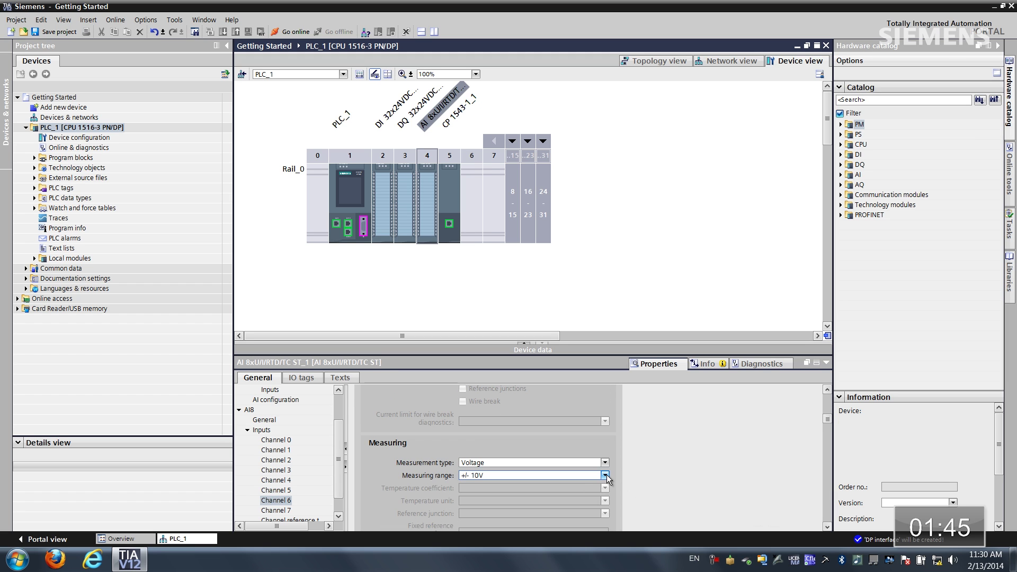
{"action": "left_click", "coordinate": [605, 475]}
{"action": "left_click", "coordinate": [534, 544]}
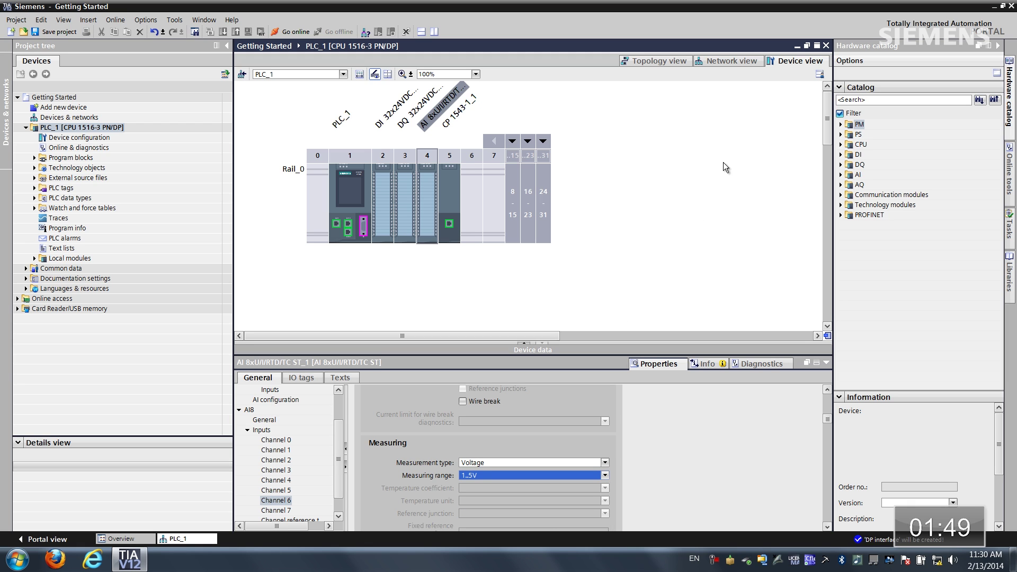
{"action": "left_click", "coordinate": [732, 61]}
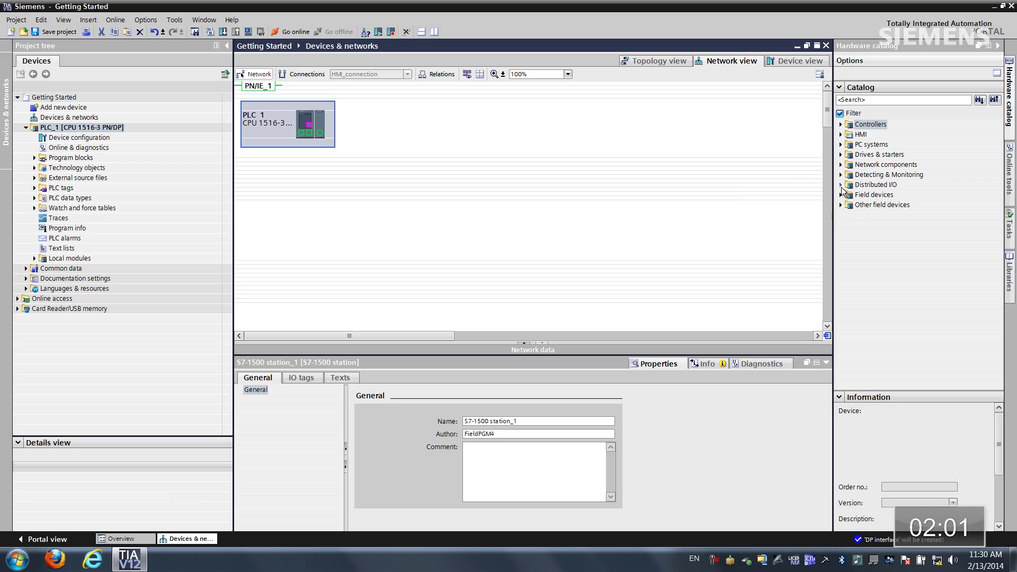
- Drag the ET 200SP IM 155-6 PN ST (6ES7 155-6AU00-0BN0) into the network view
{"action": "left_click", "coordinate": [840, 185]}
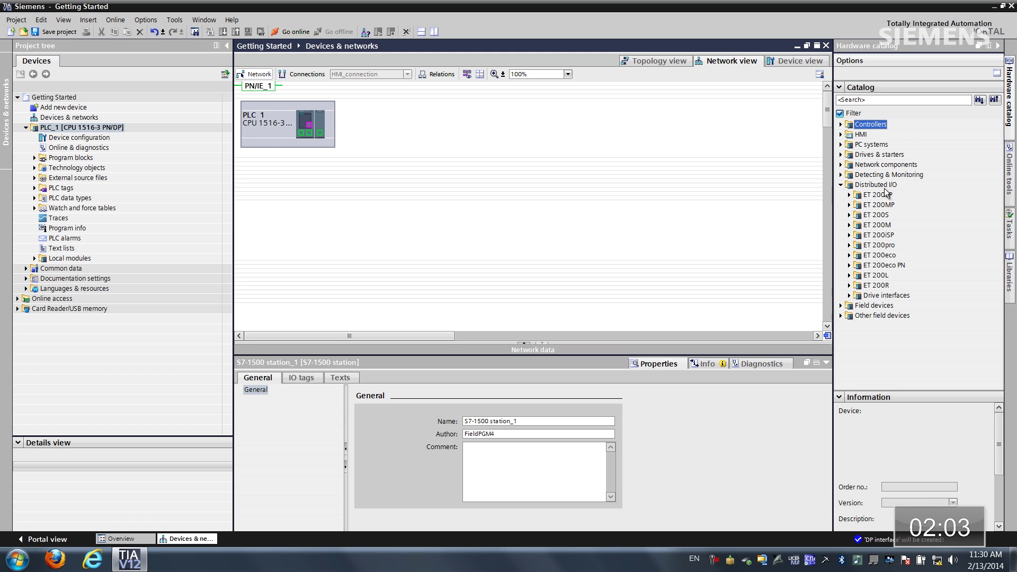
{"action": "left_click", "coordinate": [849, 194]}
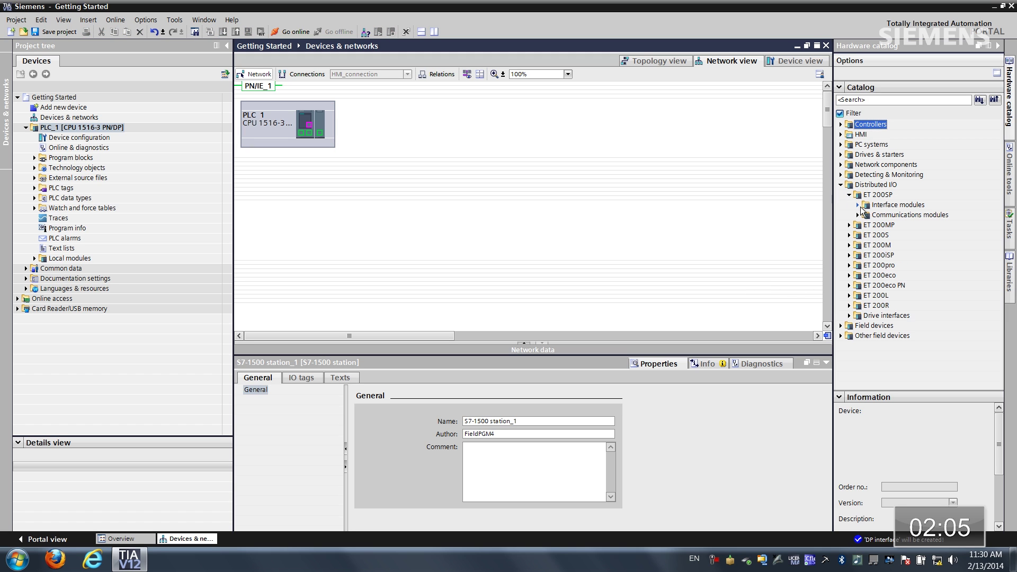
{"action": "left_click", "coordinate": [858, 205]}
{"action": "left_click", "coordinate": [867, 215]}
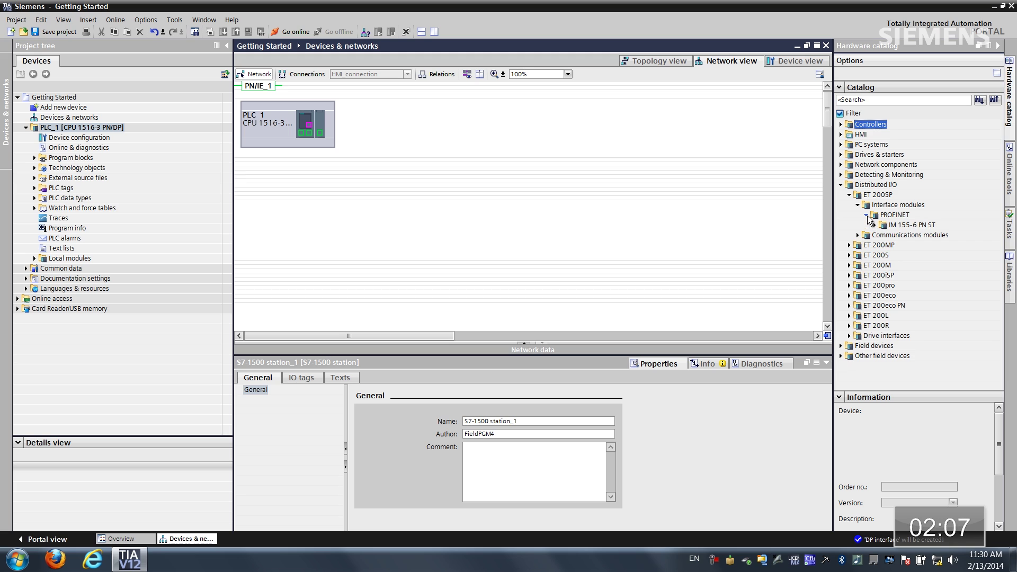
{"action": "left_click", "coordinate": [874, 225]}
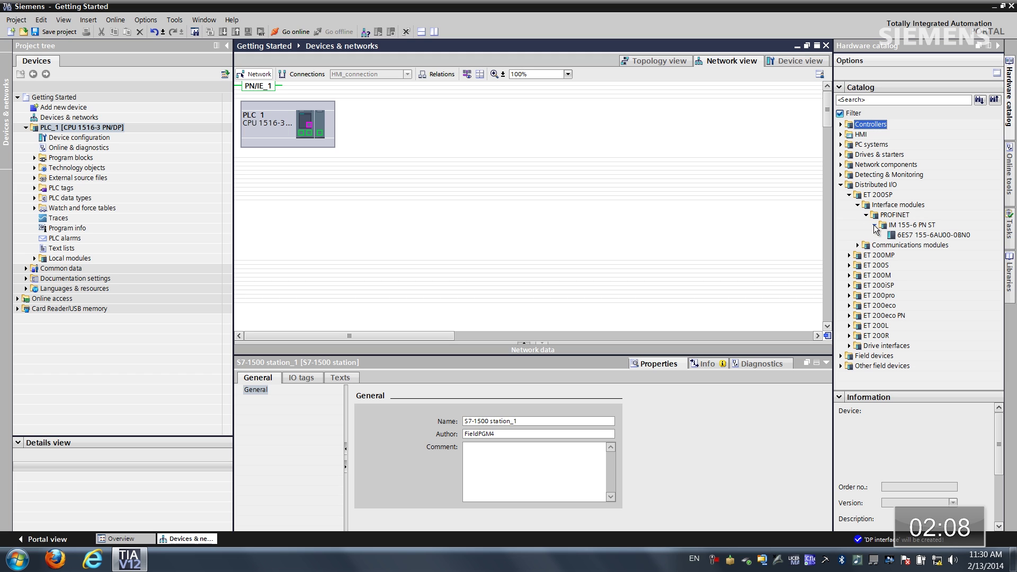
{"action": "left_click", "coordinate": [904, 237]}
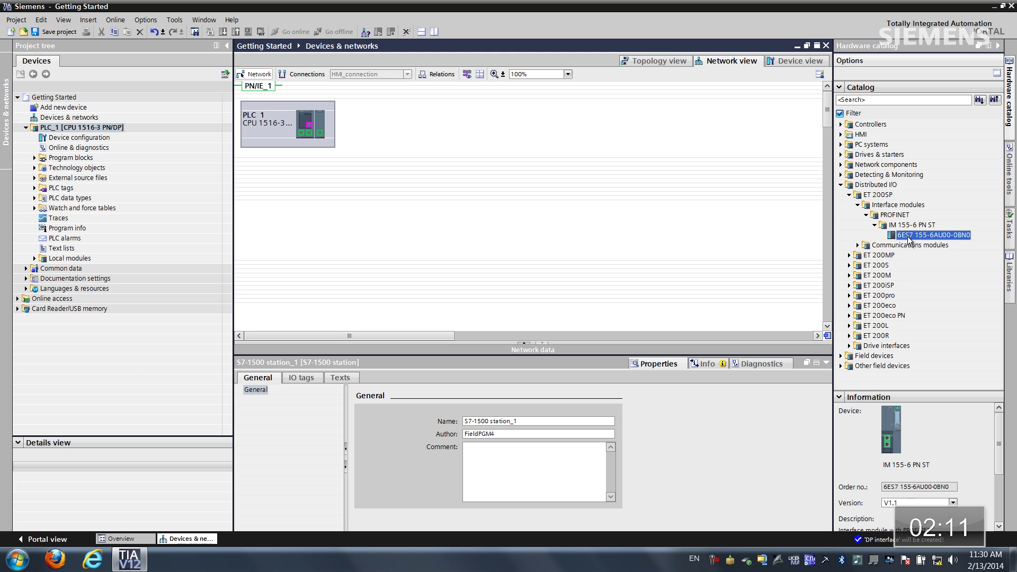
{"action": "left_click_drag", "start_coordinate": [909, 240], "coordinate": [585, 118]}
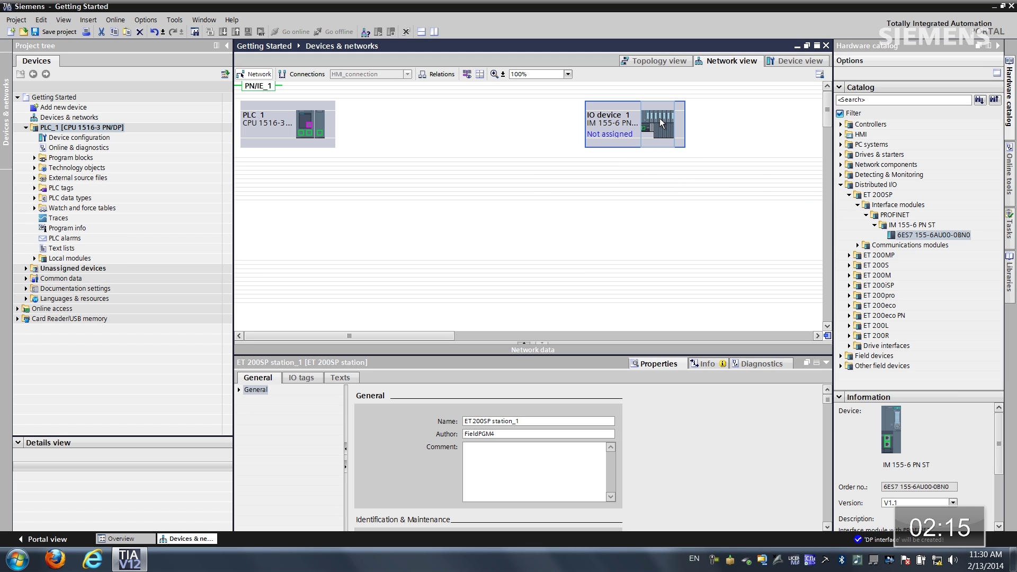
- Open IO device_1's rack and insert DI16 x 24VDC ST modules into slots 1 and 2
{"action": "double_click", "coordinate": [659, 118]}
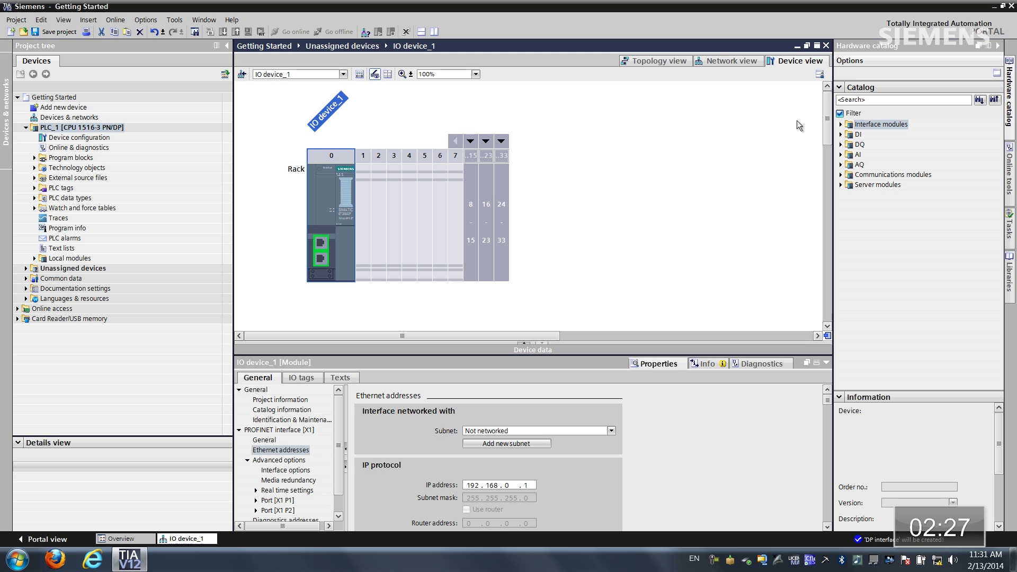
{"action": "left_click", "coordinate": [840, 135]}
{"action": "left_click", "coordinate": [849, 155]}
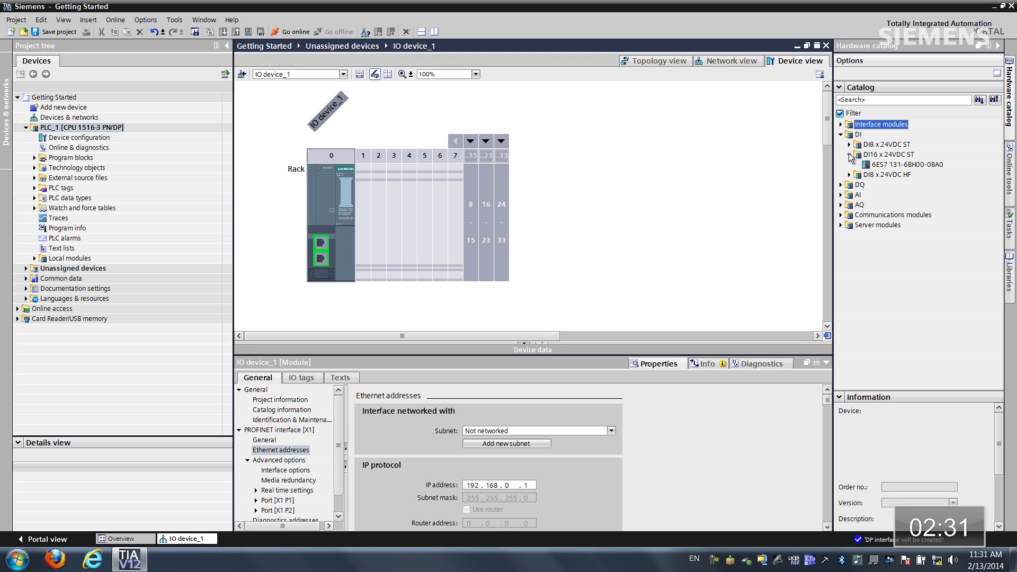
{"action": "left_click", "coordinate": [872, 164]}
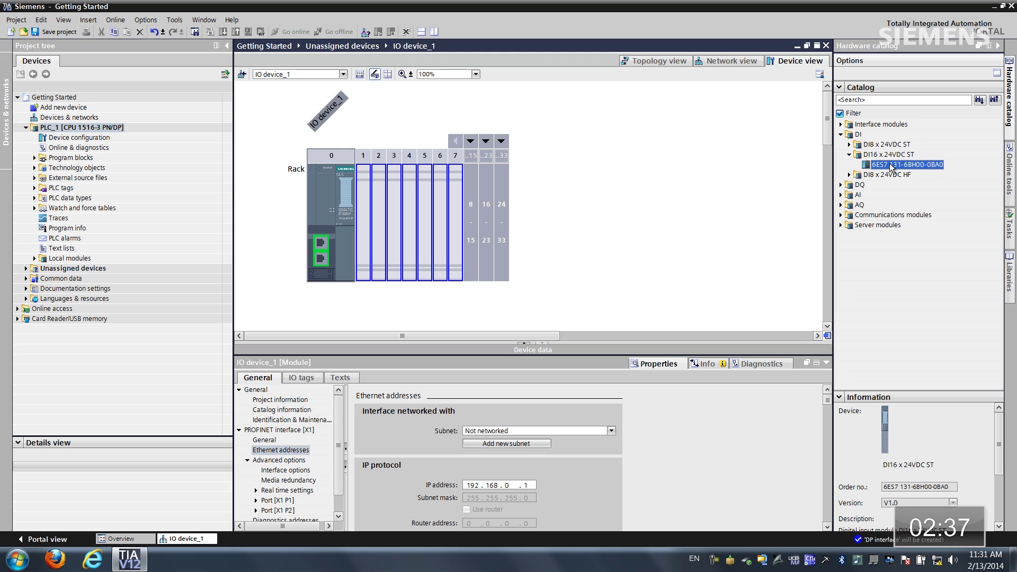
{"action": "double_click", "coordinate": [892, 166]}
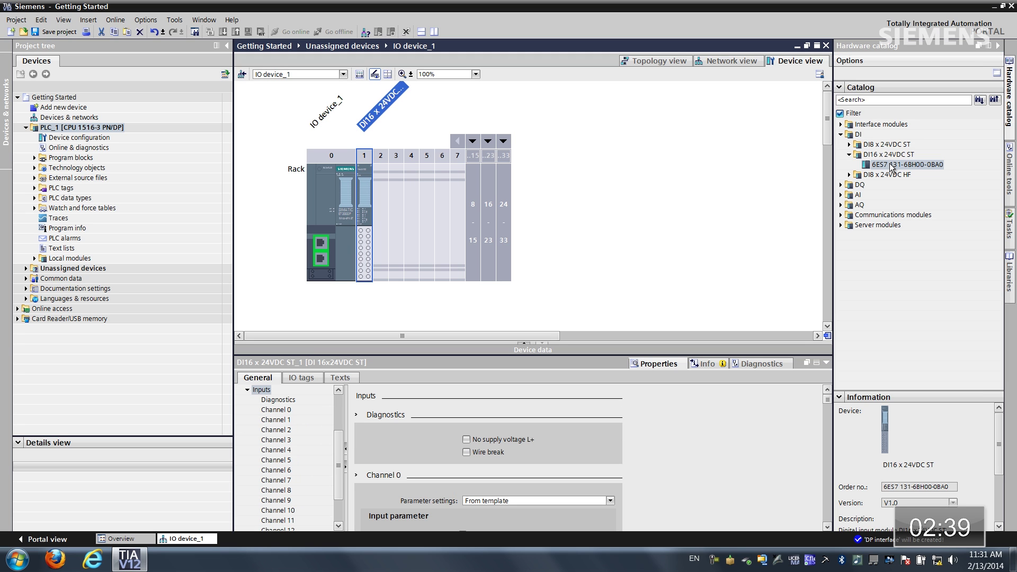
{"action": "left_click", "coordinate": [891, 165]}
{"action": "left_click_drag", "start_coordinate": [891, 167], "coordinate": [381, 189]}
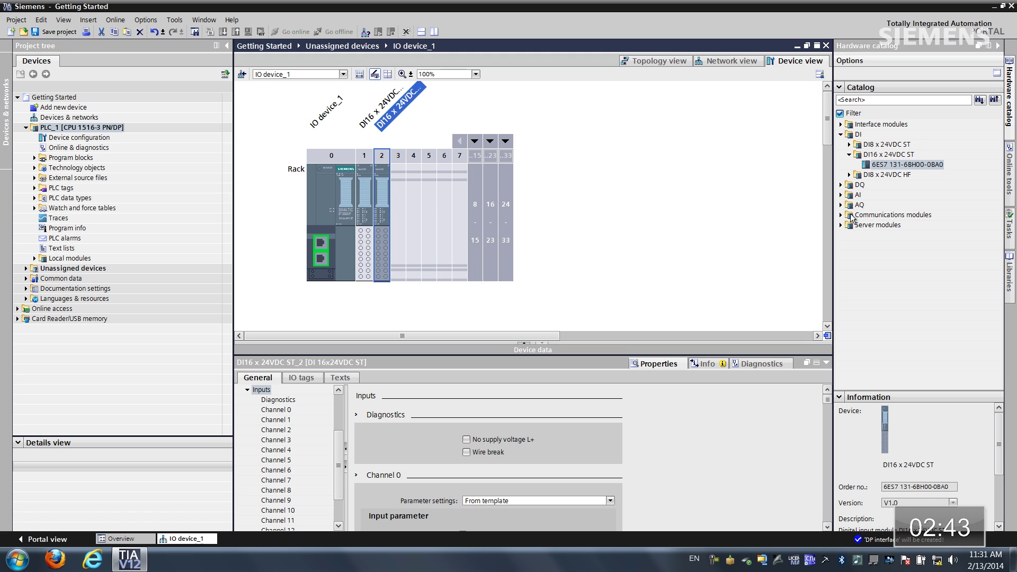
- Add a DQ16 x 24VDC/0.5A ST module to slot 3 and an AI4 x U/I 2-wire ST to slot 4
{"action": "left_click", "coordinate": [841, 185]}
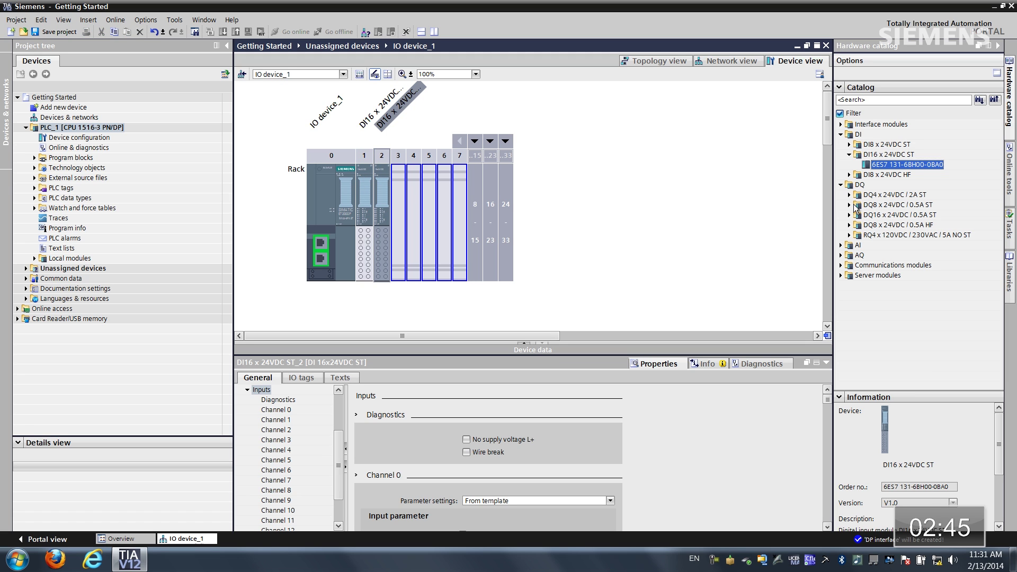
{"action": "left_click", "coordinate": [850, 215]}
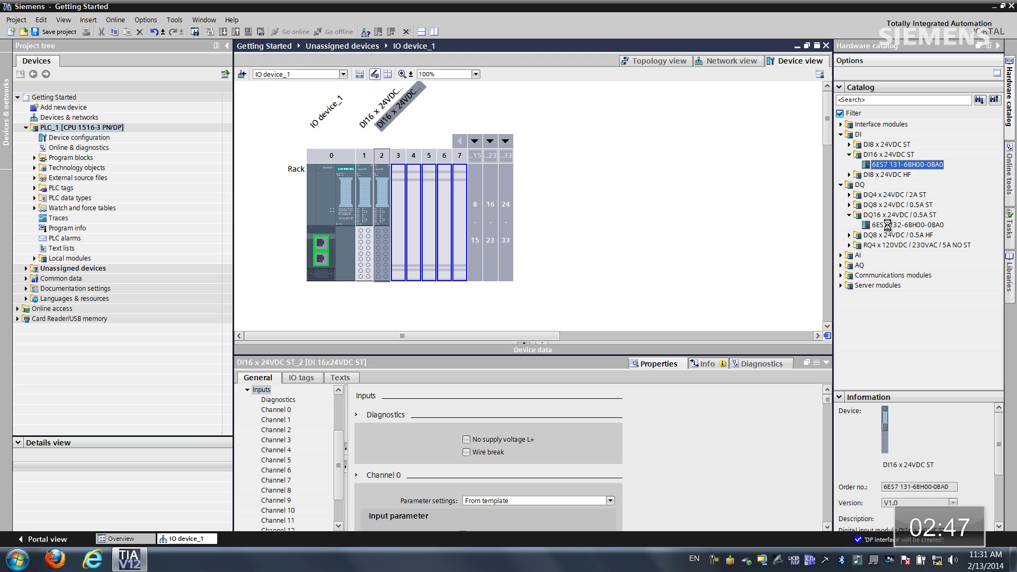
{"action": "double_click", "coordinate": [887, 225]}
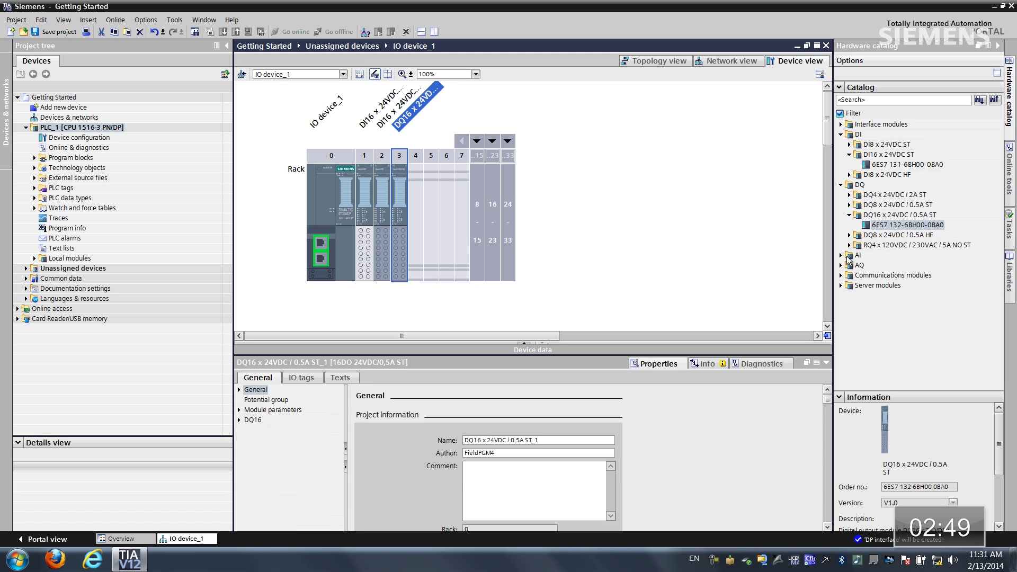
{"action": "left_click", "coordinate": [841, 256]}
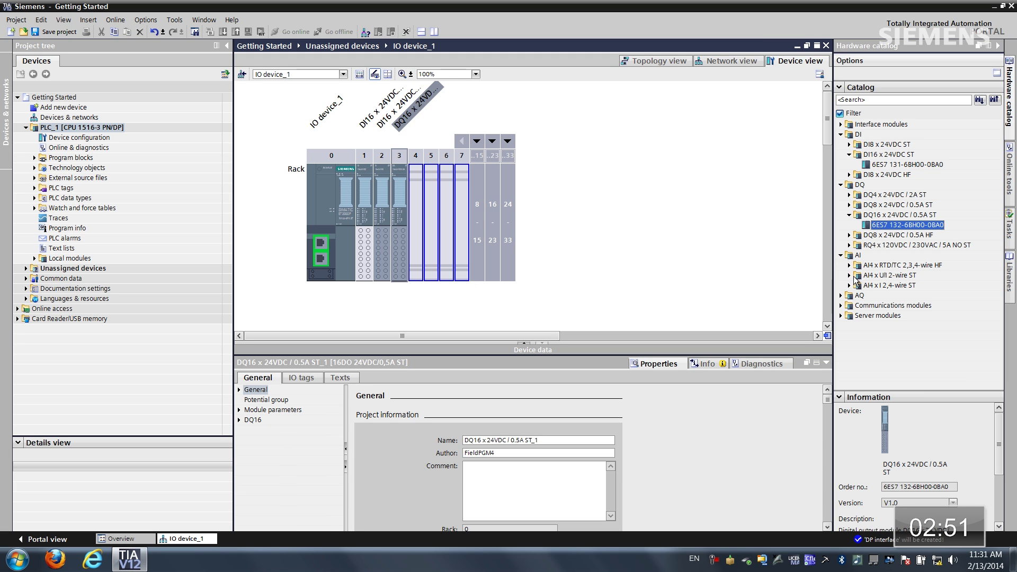
{"action": "left_click", "coordinate": [850, 275]}
{"action": "left_click_drag", "start_coordinate": [883, 286], "coordinate": [414, 199]}
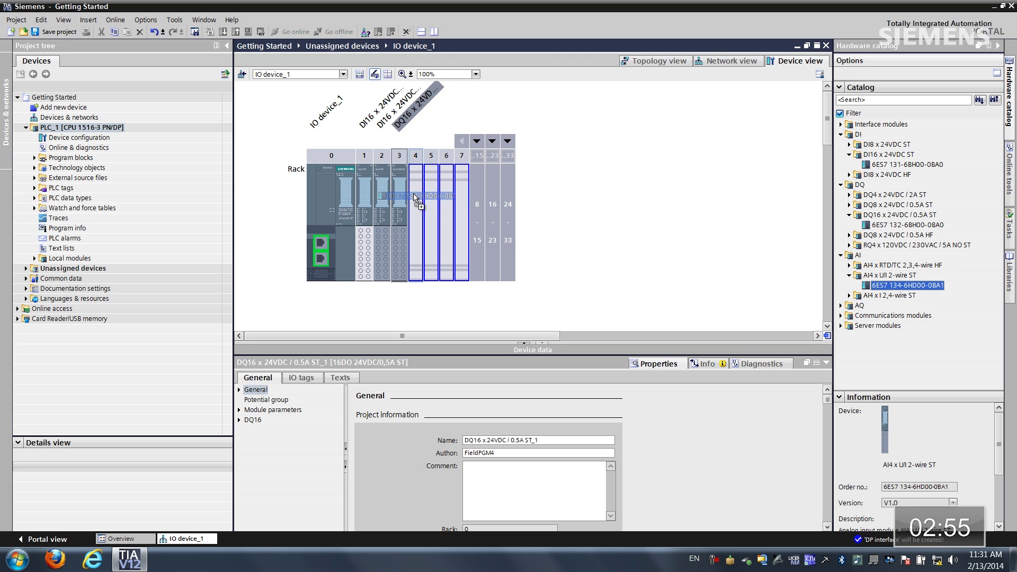
- Place the AQ4 x U/I ST module in slot 5 and a server module in slot 6
{"action": "left_click", "coordinate": [843, 305]}
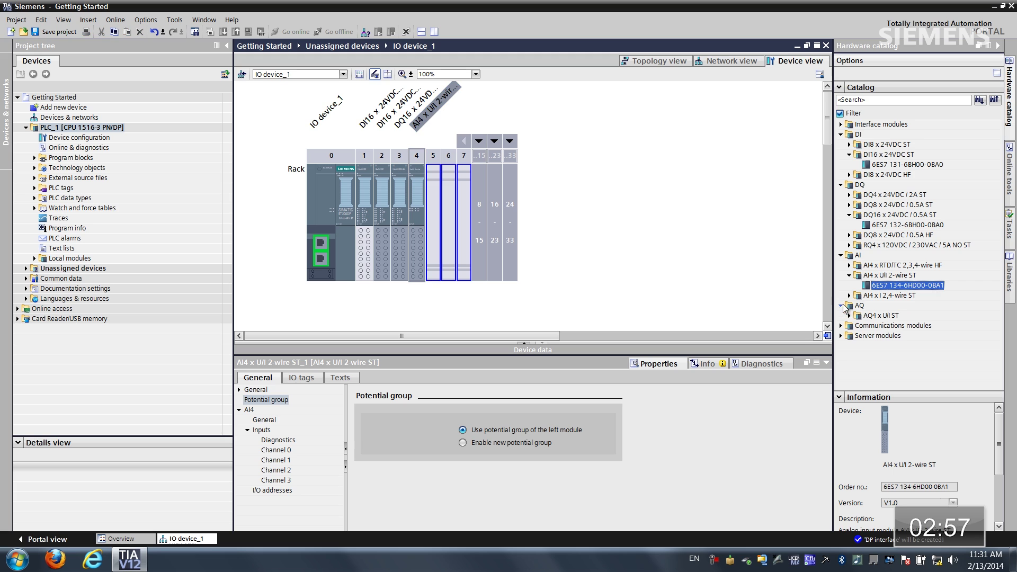
{"action": "left_click", "coordinate": [852, 315]}
{"action": "left_click_drag", "start_coordinate": [882, 324], "coordinate": [441, 210]}
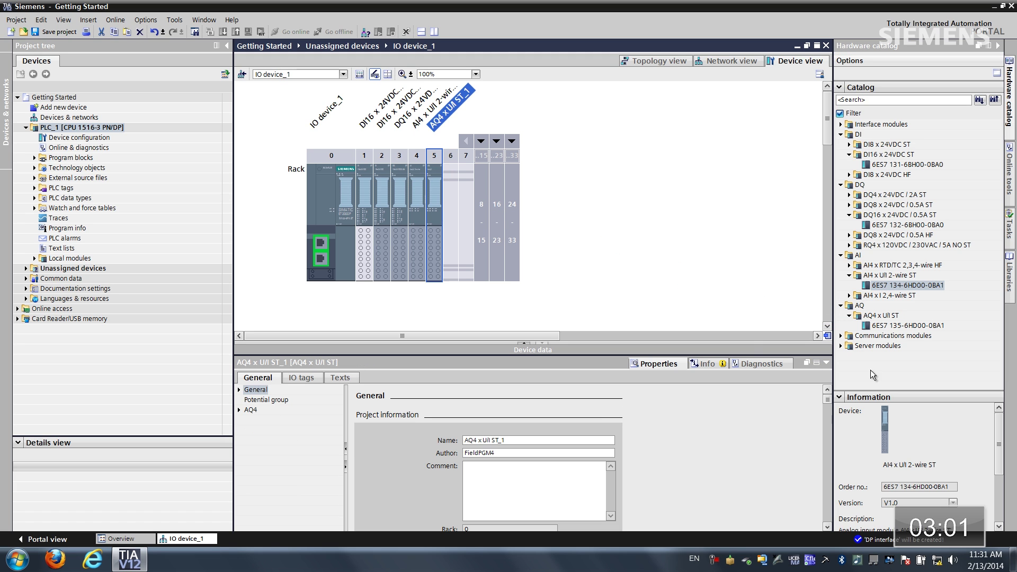
{"action": "left_click", "coordinate": [840, 346]}
{"action": "double_click", "coordinate": [873, 356]}
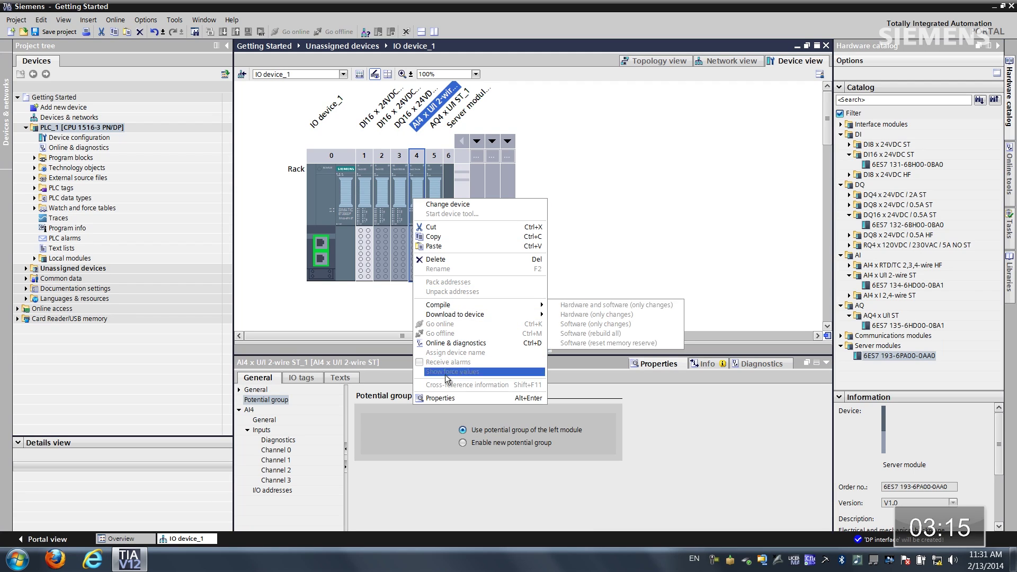
- Select 'Enable new potential group' in the slot 4 AI4 module's properties
{"action": "left_click", "coordinate": [442, 400]}
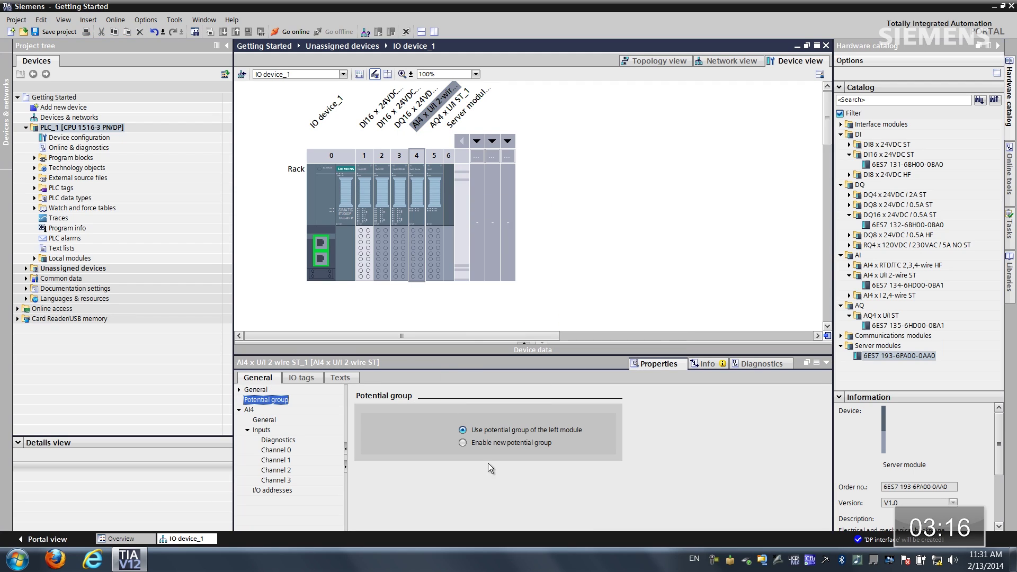
{"action": "left_click", "coordinate": [465, 442]}
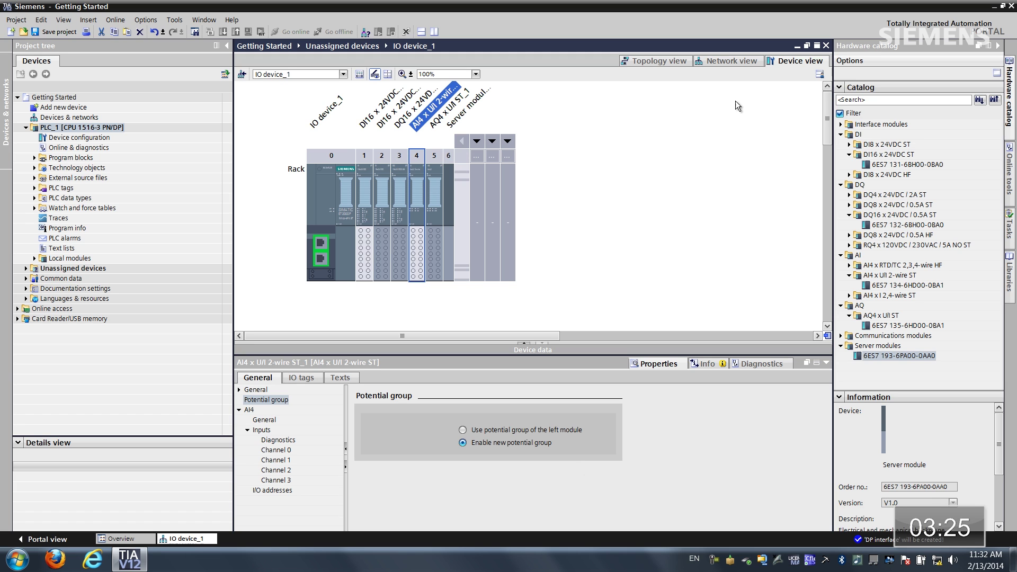
- In the network view, change IO device_1's Ethernet IP address to 192.168.0.3
{"action": "left_click", "coordinate": [731, 62]}
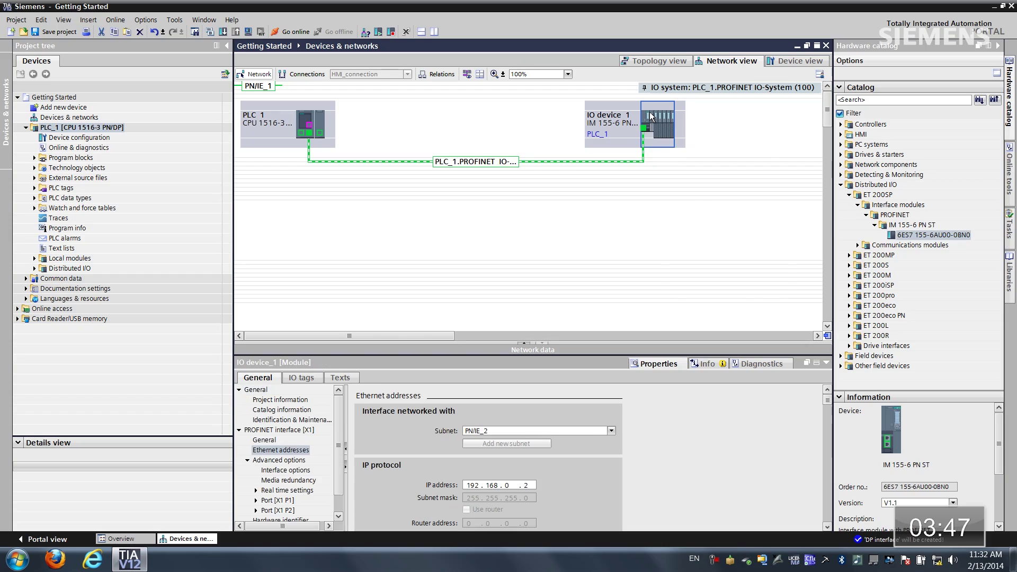
{"action": "right_click", "coordinate": [652, 117]}
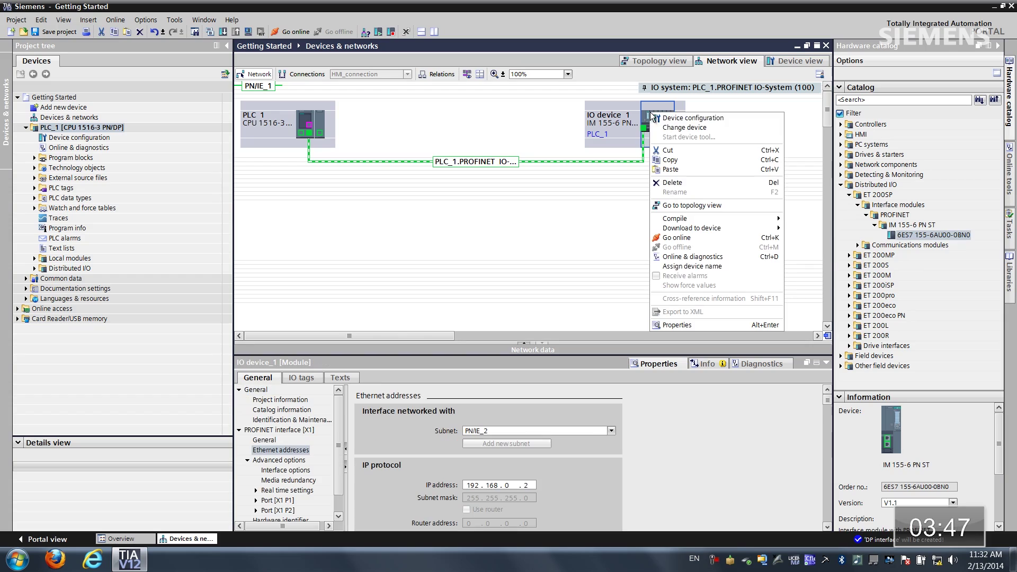
{"action": "left_click", "coordinate": [679, 325]}
{"action": "left_click", "coordinate": [525, 485]}
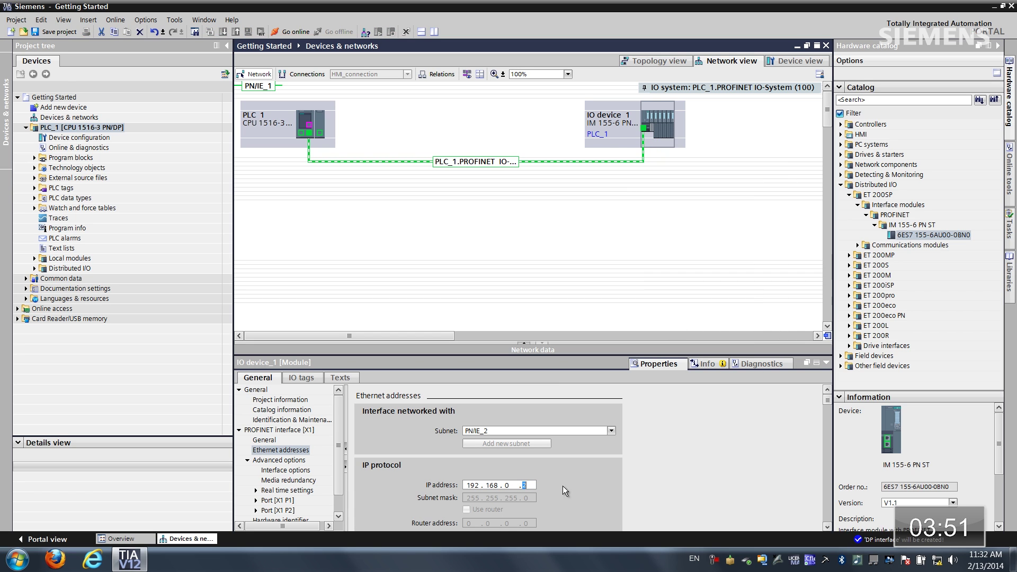
{"action": "type", "text": "3"}
{"action": "left_click", "coordinate": [723, 129]}
- Download PLC_1's configuration to the found CPU, keeping 'Start all' checked
{"action": "left_click", "coordinate": [108, 128]}
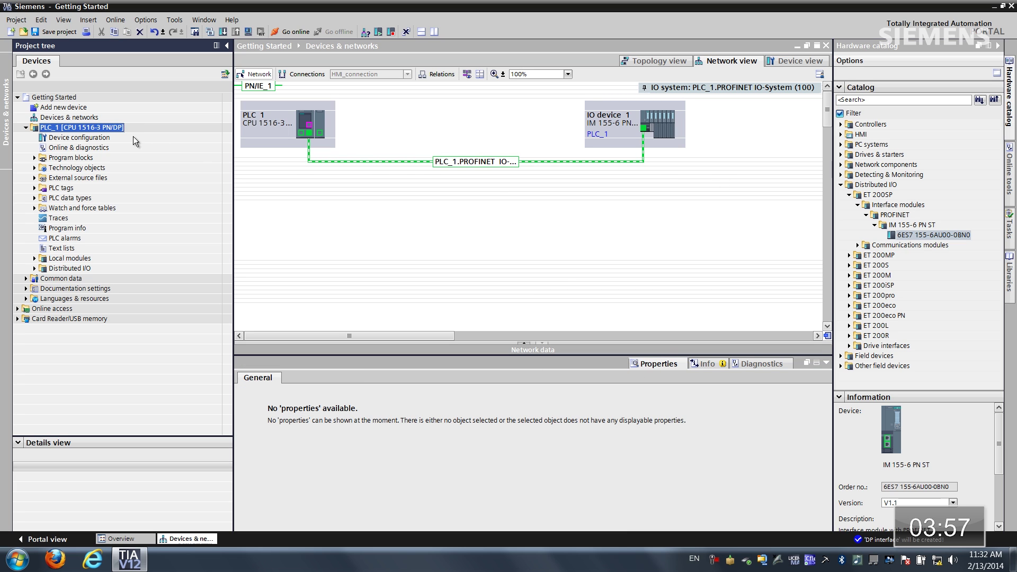
{"action": "left_click", "coordinate": [224, 33]}
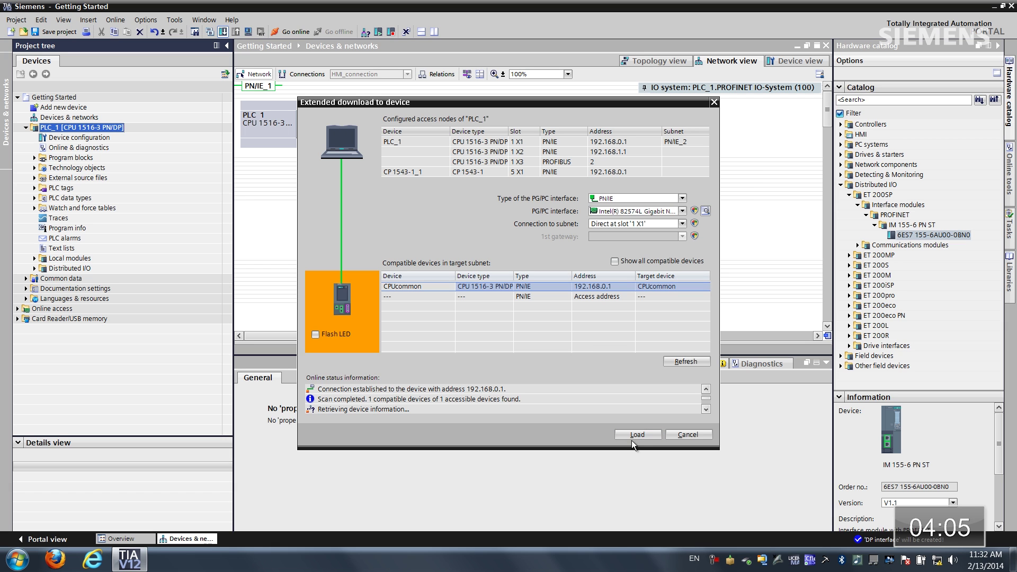
{"action": "left_click", "coordinate": [634, 435]}
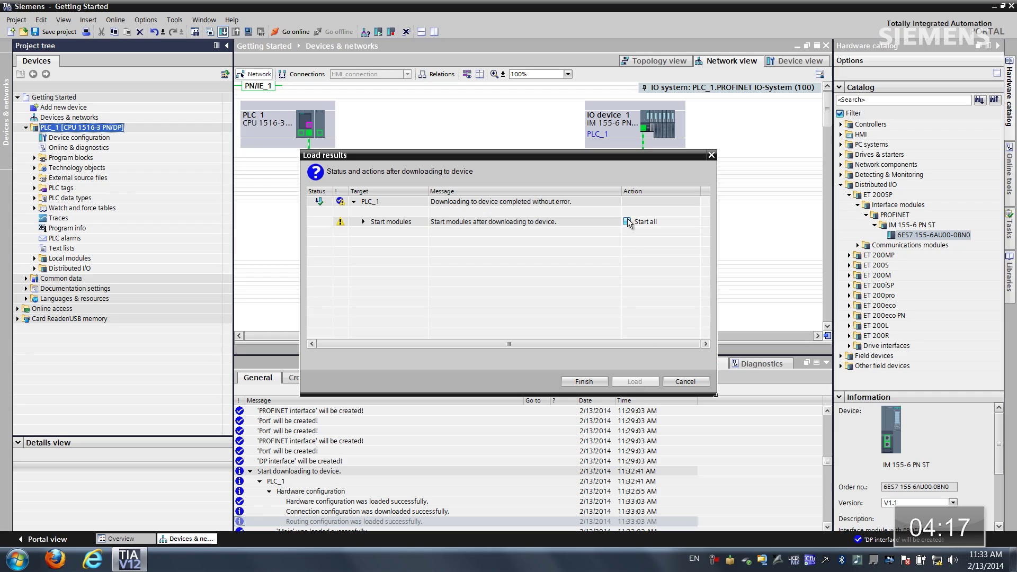
{"action": "left_click", "coordinate": [584, 381]}
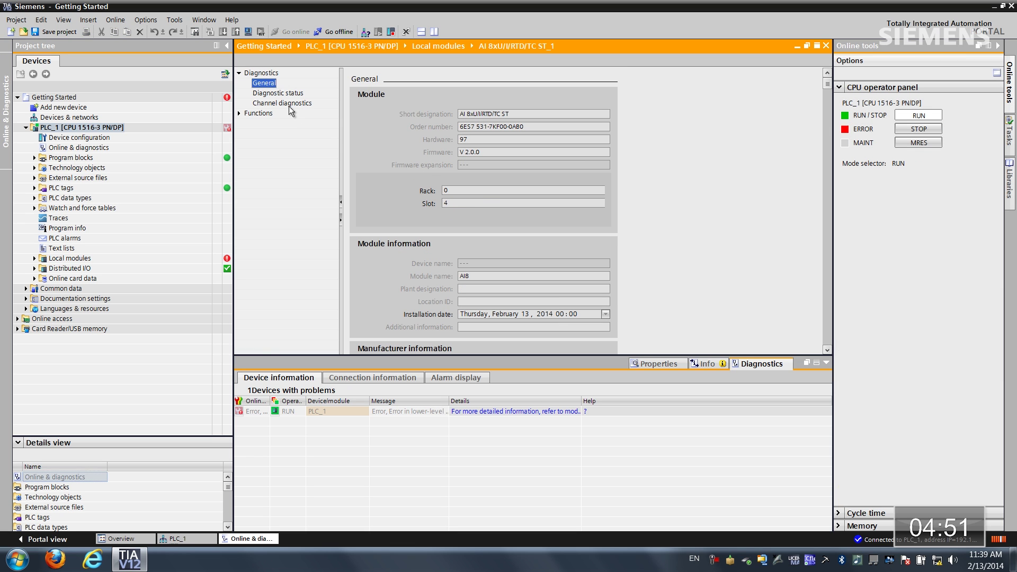
- Review the AI 8xU/I/RTD/TC ST channel diagnostics, then take the project offline from PLC_1
{"action": "left_click", "coordinate": [285, 104]}
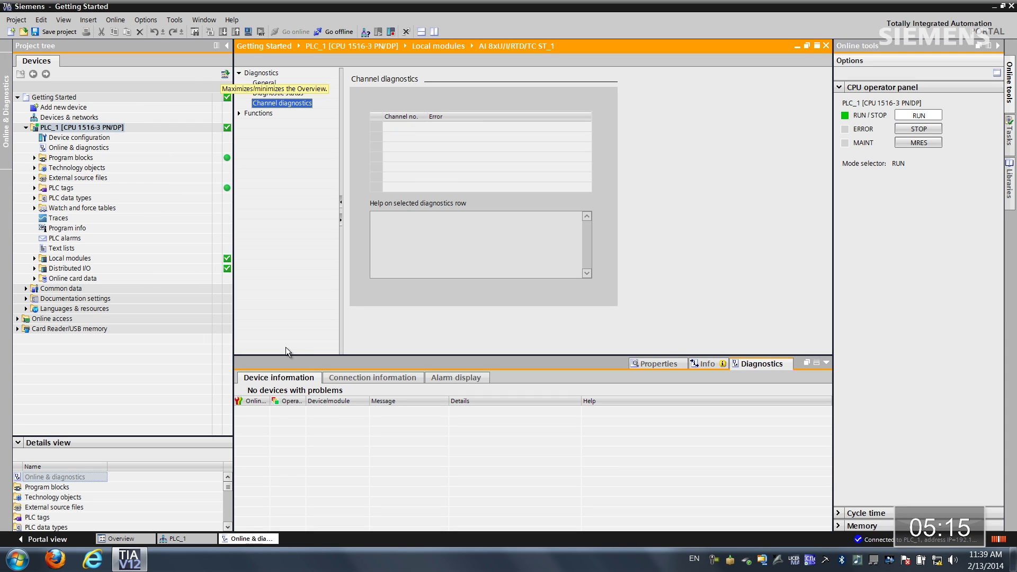
{"action": "left_click", "coordinate": [327, 31]}
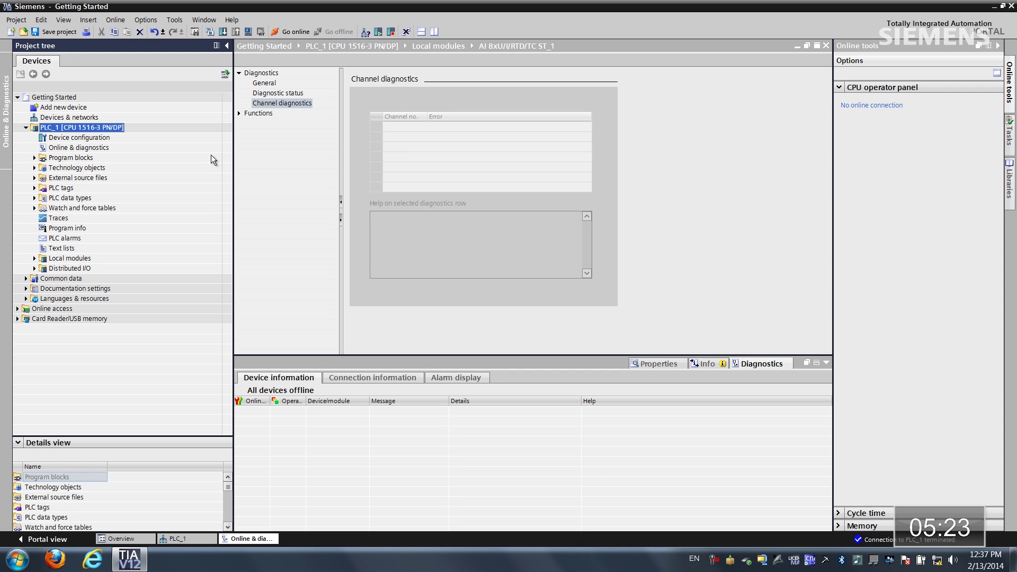
- Expand Program blocks and bring up Main [OB1] in the ladder editor
{"action": "left_click", "coordinate": [34, 157]}
{"action": "left_click", "coordinate": [64, 176]}
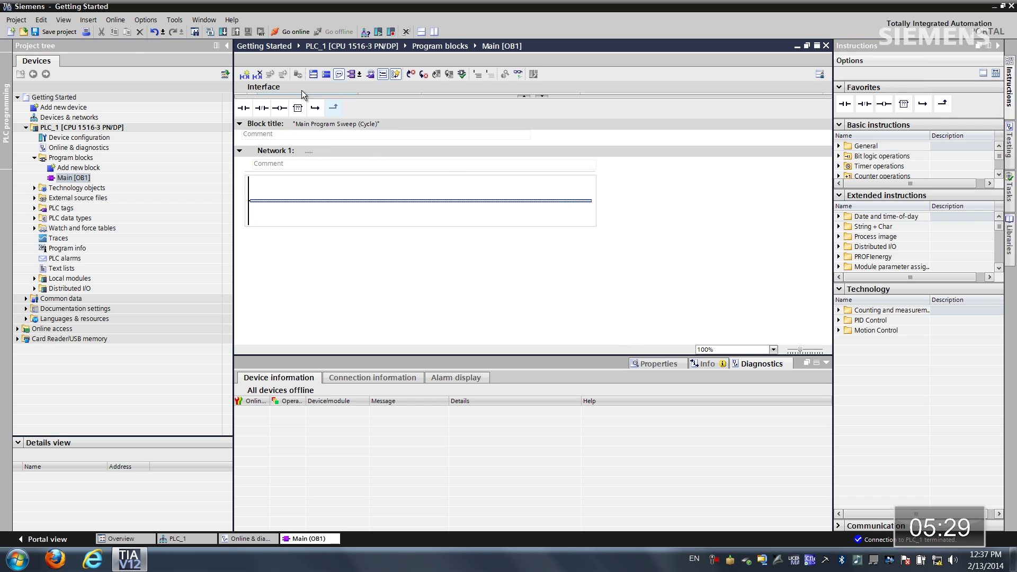
- Lay out a NO contact, NC contact and coil, with a parallel NO branch around the first contact
{"action": "left_click_drag", "start_coordinate": [246, 110], "coordinate": [283, 201]}
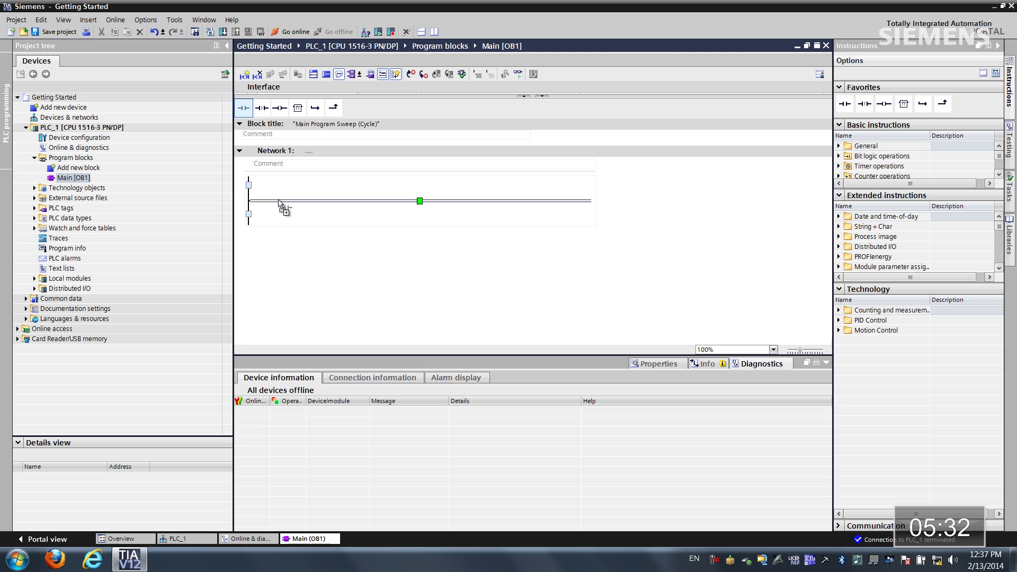
{"action": "left_click_drag", "start_coordinate": [259, 110], "coordinate": [359, 204]}
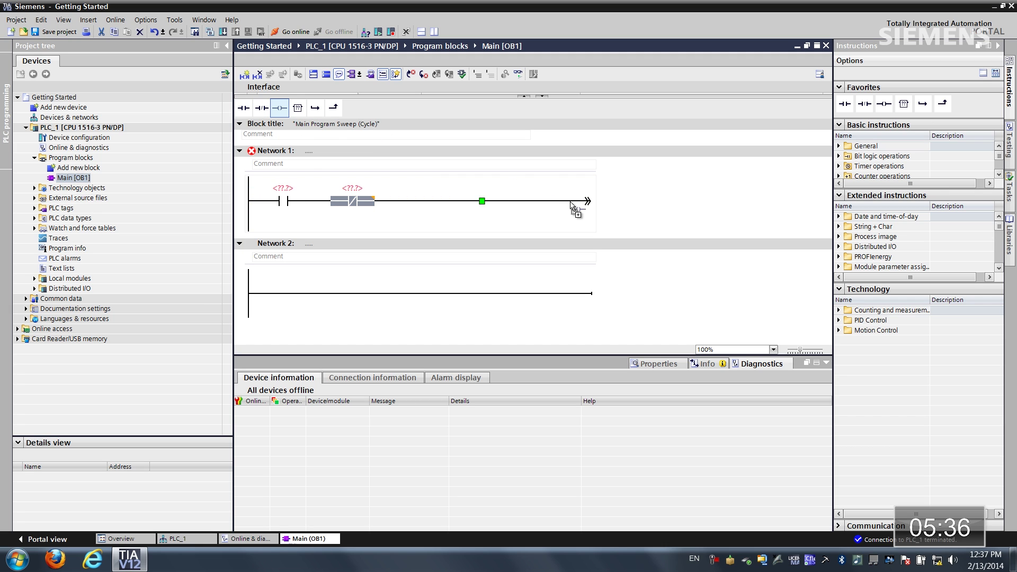
{"action": "left_click_drag", "start_coordinate": [280, 112], "coordinate": [582, 206]}
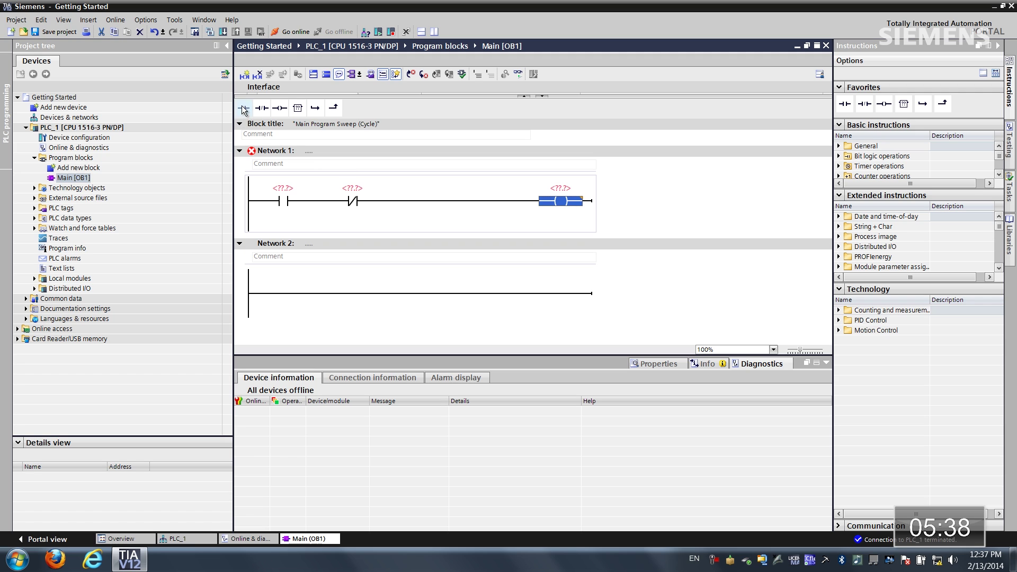
{"action": "left_click_drag", "start_coordinate": [244, 109], "coordinate": [255, 223]}
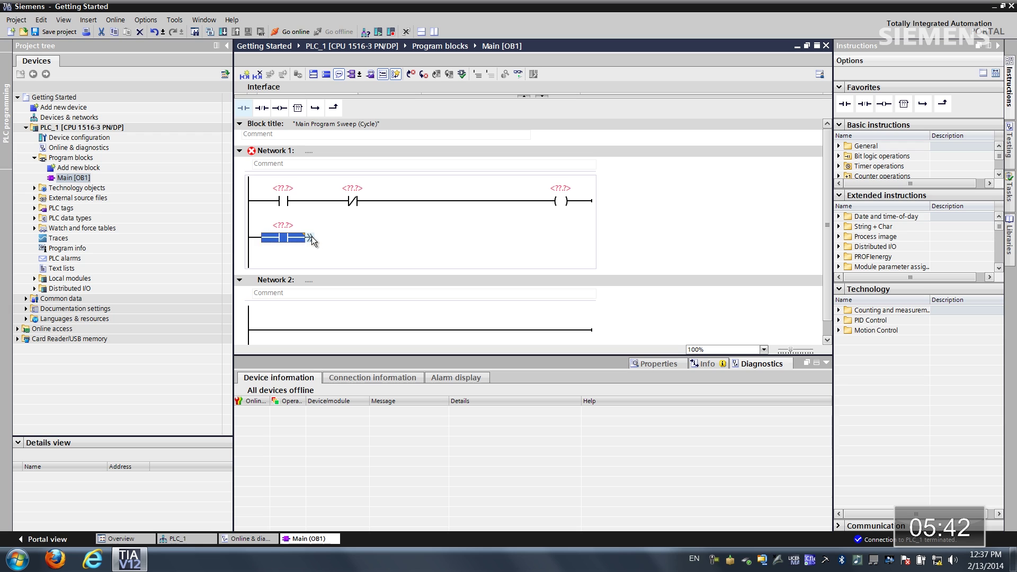
{"action": "mouse_move", "coordinate": [312, 241]}
{"action": "left_mouse_down"}
{"action": "mouse_move", "coordinate": [446, 221]}
{"action": "mouse_move", "coordinate": [319, 206]}
{"action": "left_mouse_up"}
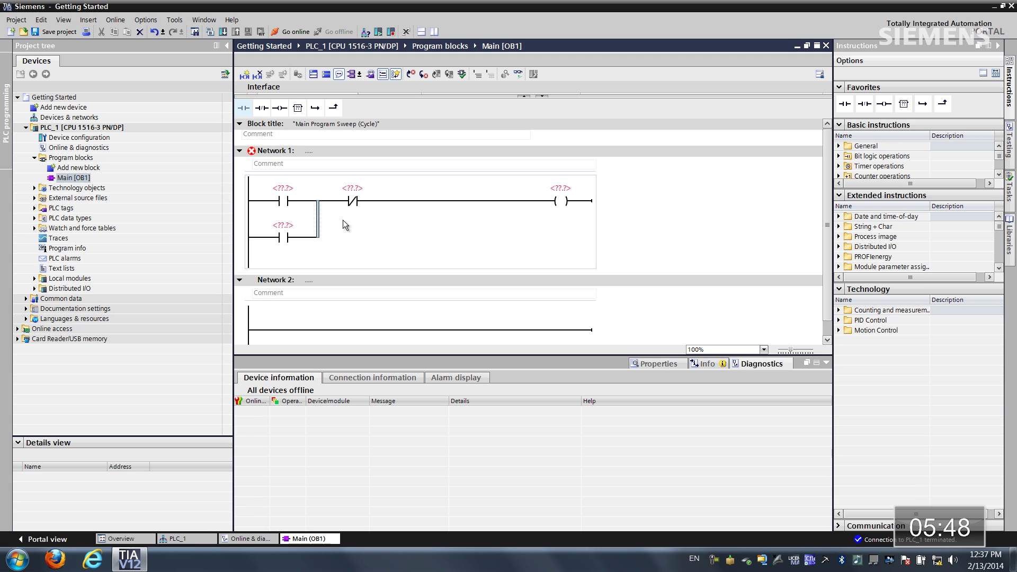
- Tag the operands Start, Motor (branch contact), Stop and Motor (coil)
{"action": "left_click", "coordinate": [283, 189]}
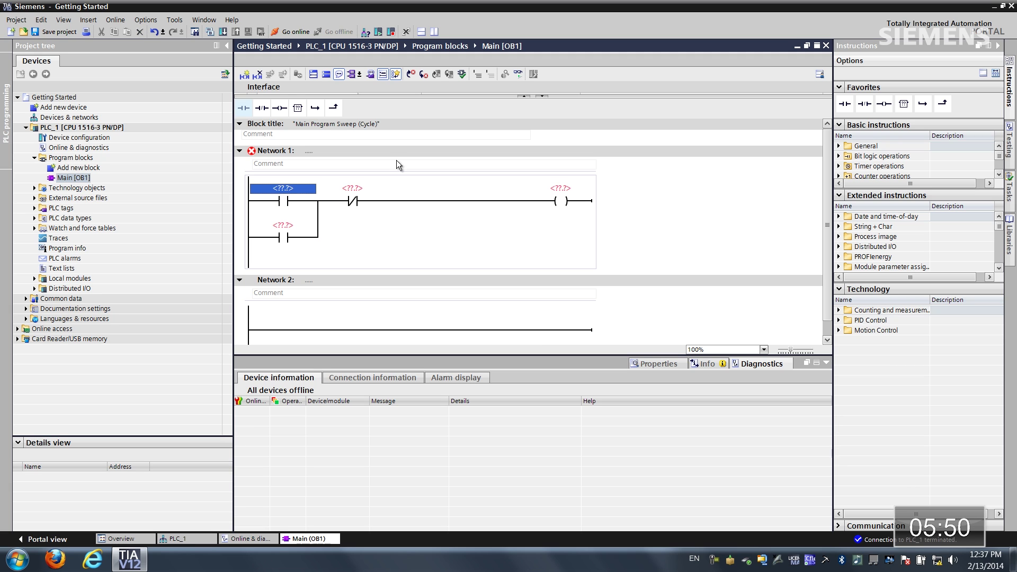
{"action": "type", "text": "Start"}
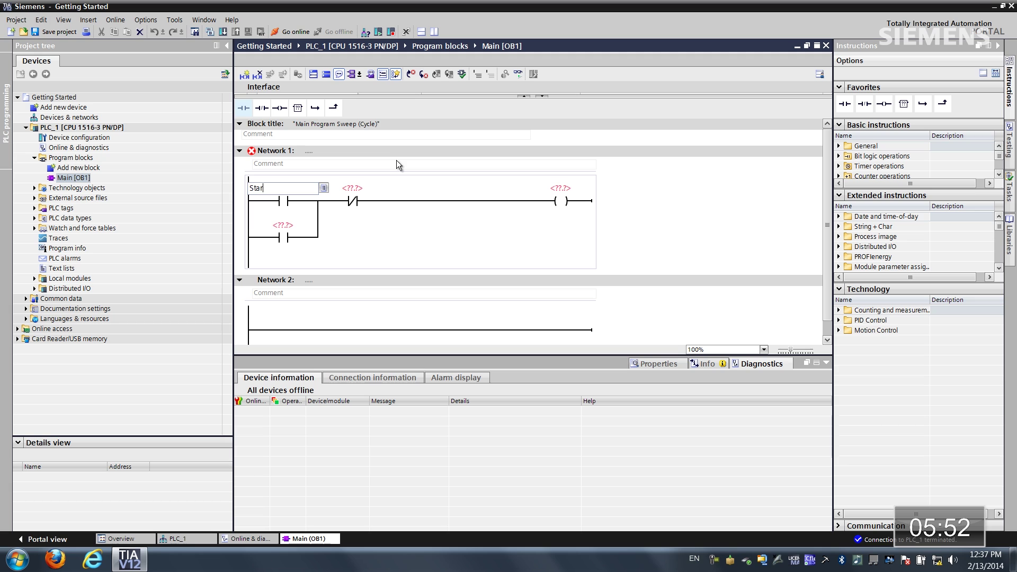
{"action": "key", "text": "Return"}
{"action": "type", "text": "Motor"}
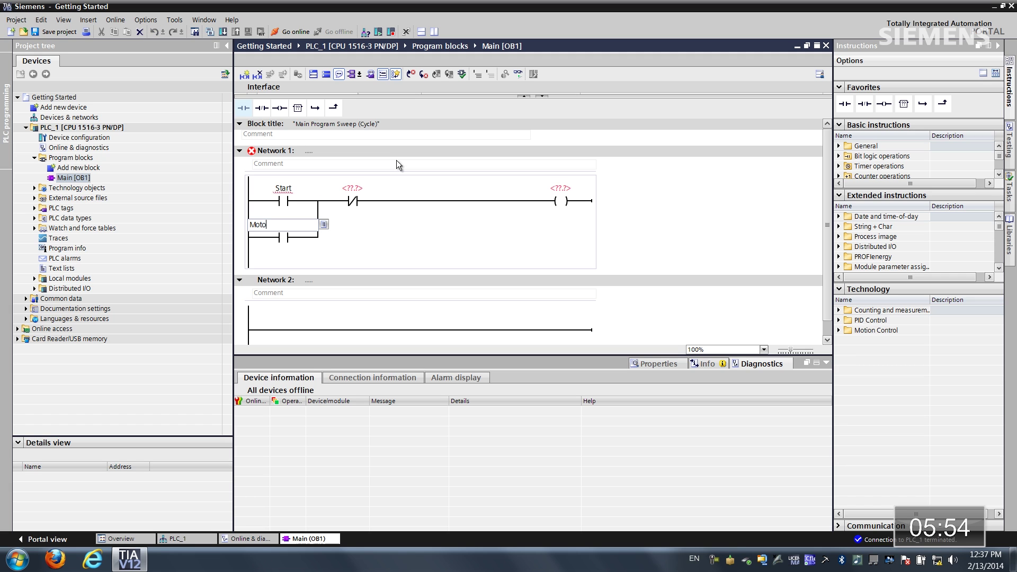
{"action": "key", "text": "Return"}
{"action": "type", "text": "Stop"}
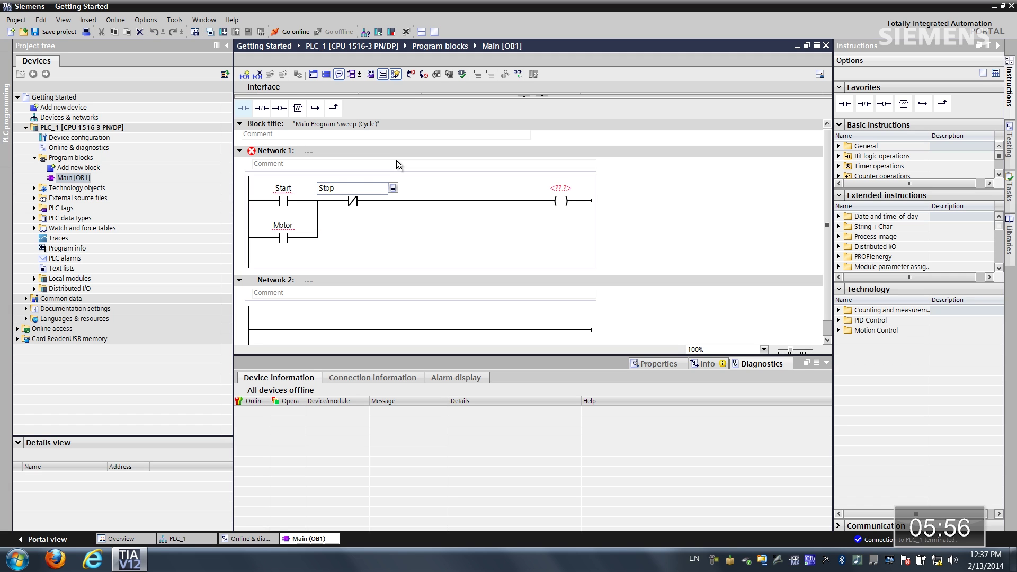
{"action": "key", "text": "Return"}
{"action": "type", "text": "Motor"}
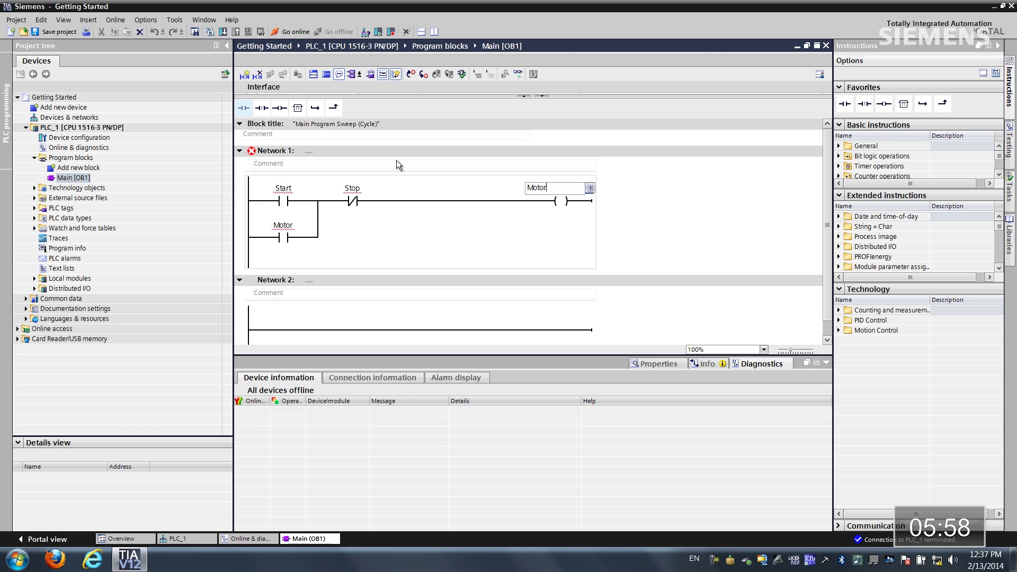
{"action": "key", "text": "Return"}
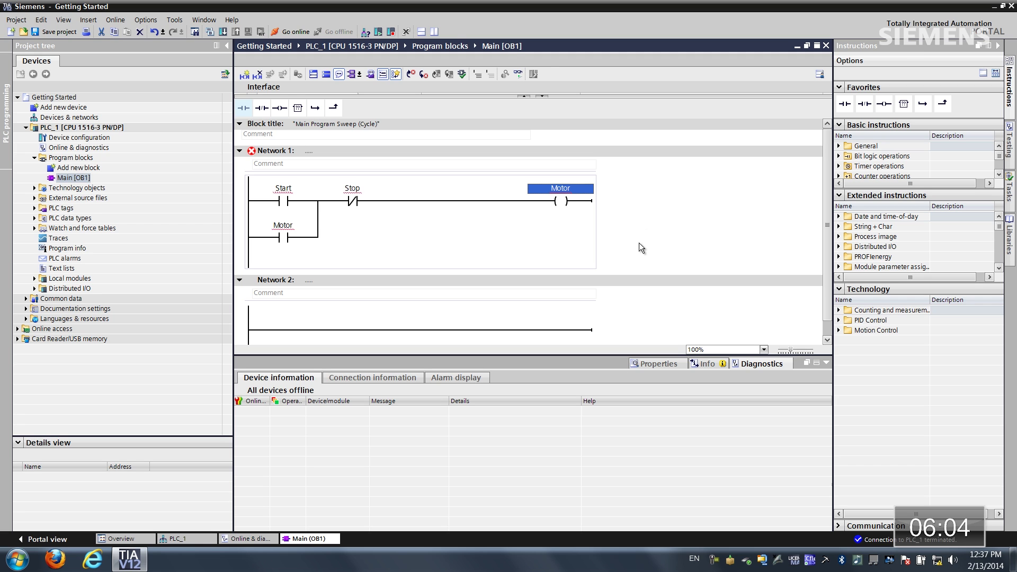
- Show PLC_1's hardware rack beside the ladder in split view, zoomed to 400%
{"action": "left_click", "coordinate": [434, 33]}
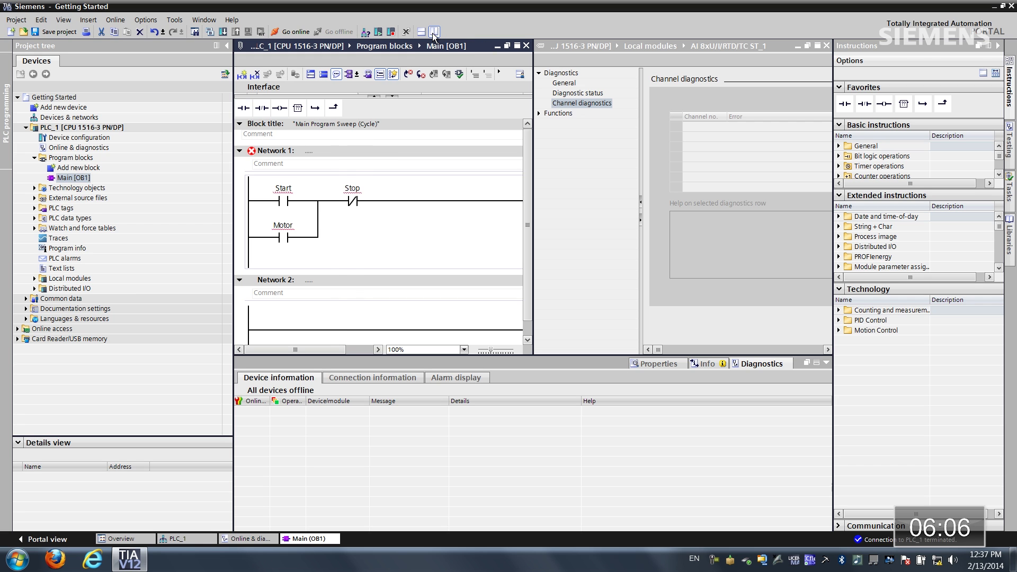
{"action": "left_click", "coordinate": [187, 535]}
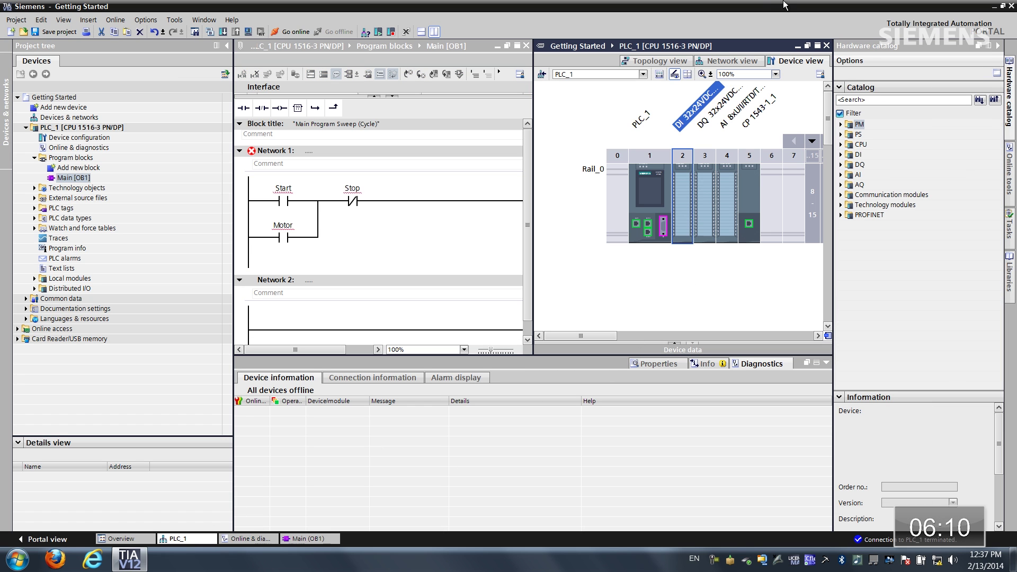
{"action": "left_click", "coordinate": [777, 74]}
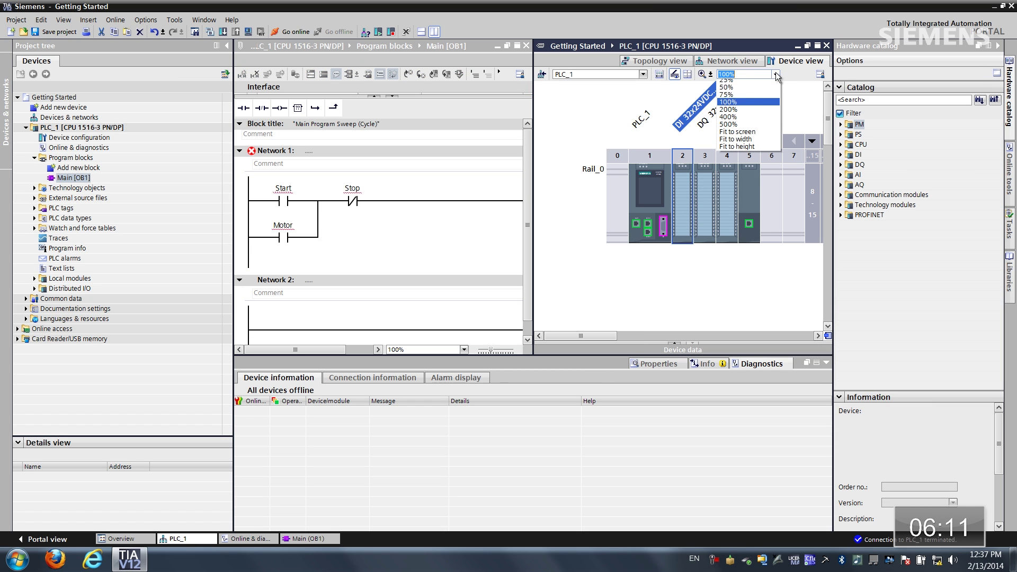
{"action": "left_click", "coordinate": [747, 121]}
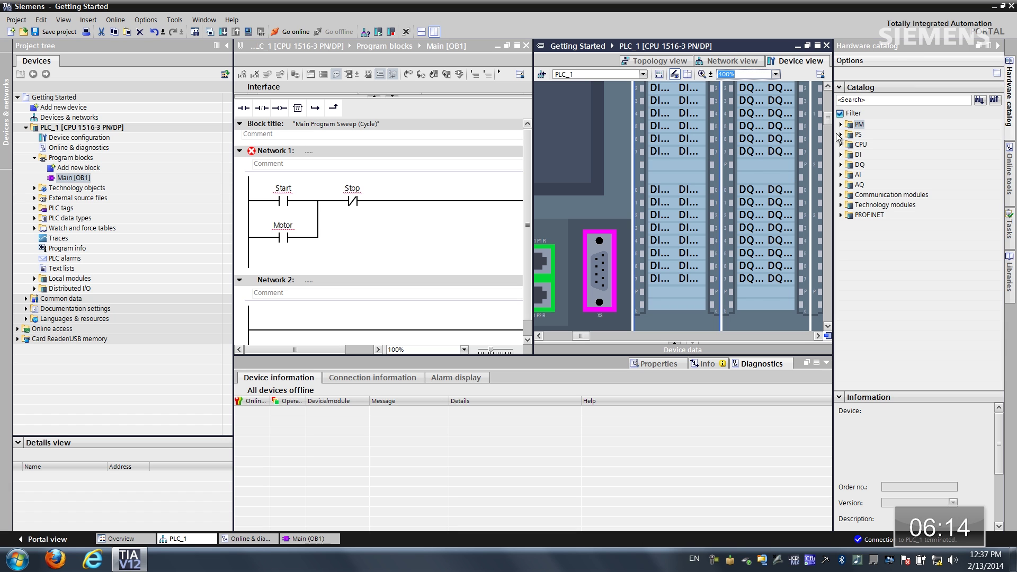
{"action": "left_click", "coordinate": [829, 87]}
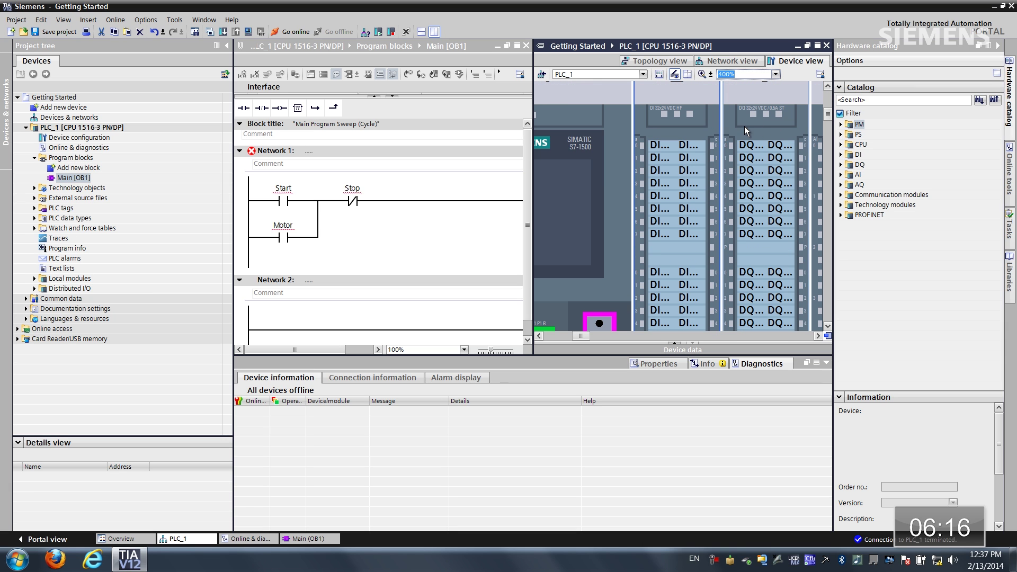
- Link Start to %I0.0, Stop to %I0.1 and Motor to %Q0.0 by dragging onto rack channels
{"action": "left_click", "coordinate": [285, 189]}
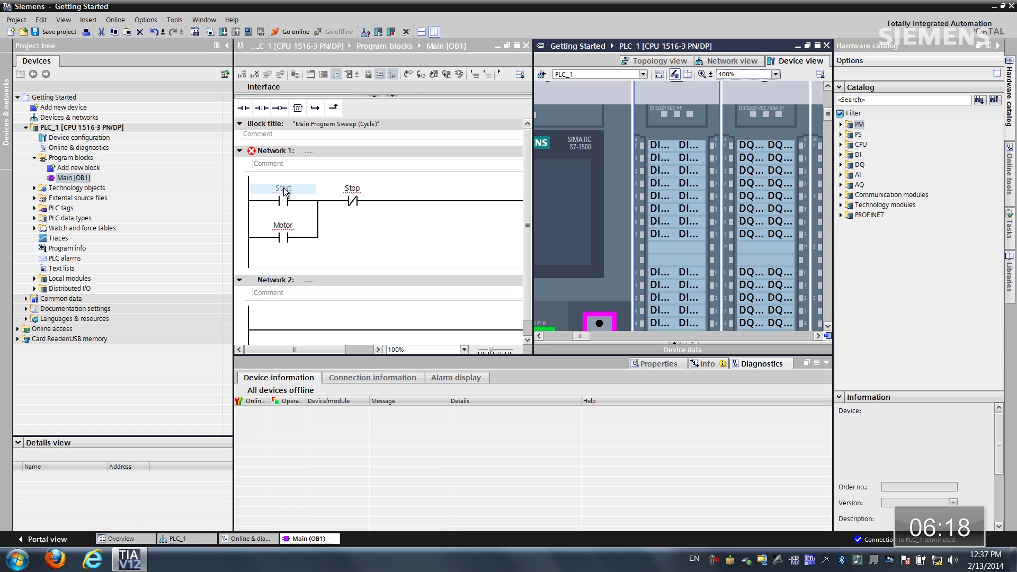
{"action": "mouse_move", "coordinate": [284, 190]}
{"action": "left_mouse_down"}
{"action": "mouse_move", "coordinate": [398, 187]}
{"action": "mouse_move", "coordinate": [657, 147]}
{"action": "left_mouse_up"}
{"action": "left_click", "coordinate": [349, 195]}
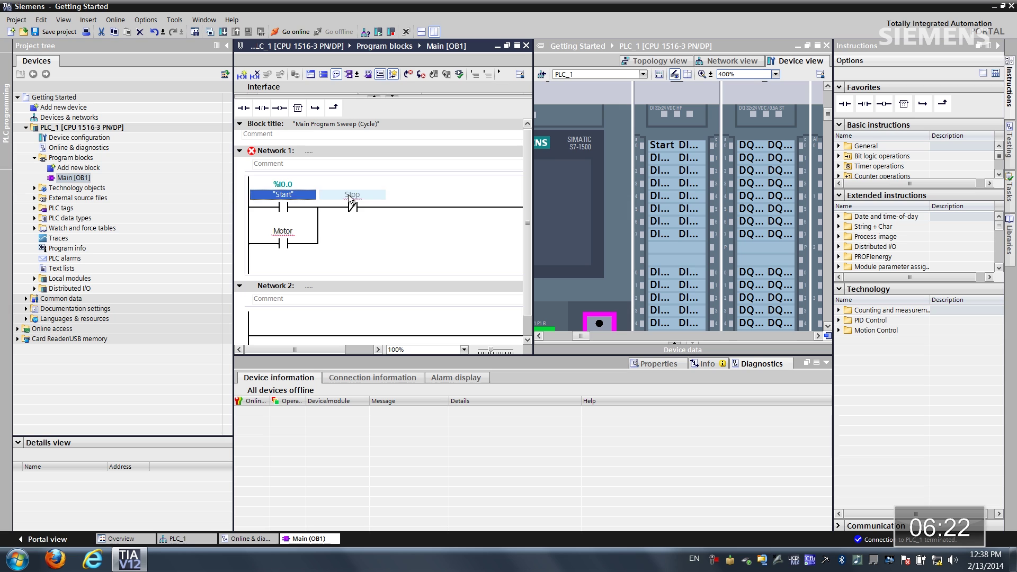
{"action": "left_click_drag", "start_coordinate": [347, 194], "coordinate": [652, 163]}
{"action": "left_click", "coordinate": [283, 231]}
{"action": "left_click_drag", "start_coordinate": [283, 231], "coordinate": [751, 145]}
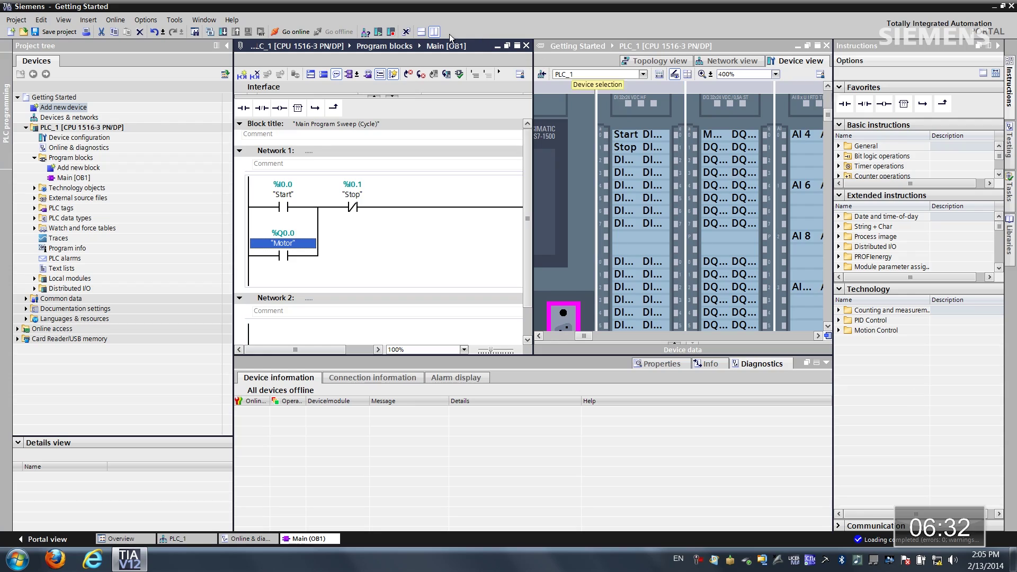
- Close the split editor and add a TP1200 Comfort panel from HMI > Comfort Panel > 12" Display
{"action": "left_click", "coordinate": [434, 32]}
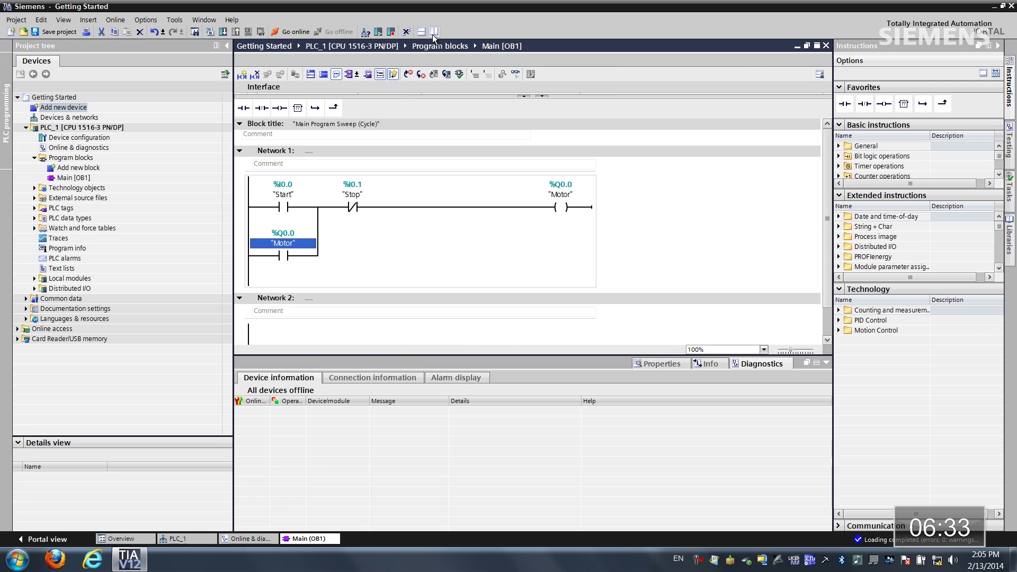
{"action": "double_click", "coordinate": [76, 108]}
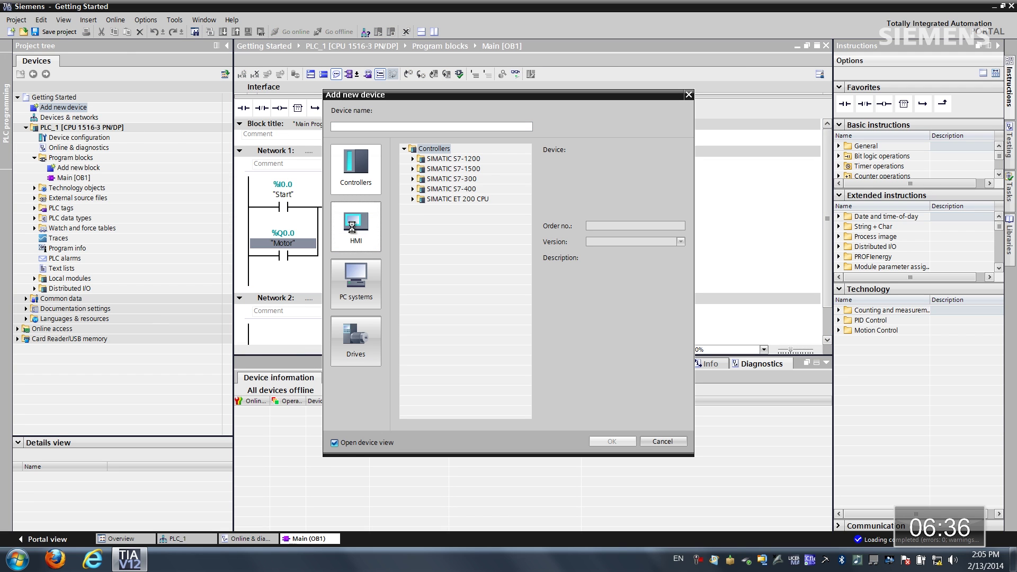
{"action": "left_click", "coordinate": [354, 231]}
{"action": "left_click", "coordinate": [413, 179]}
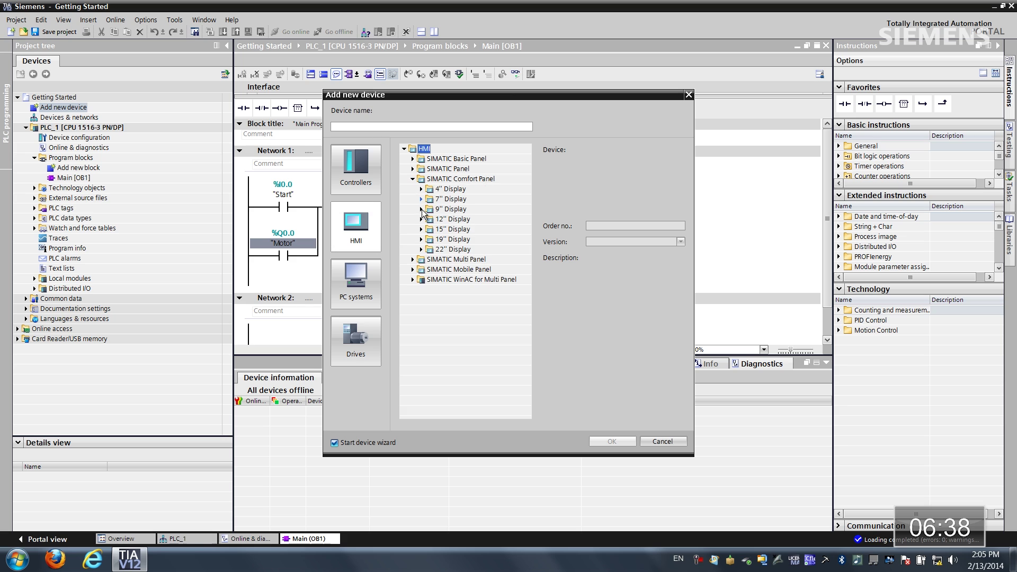
{"action": "left_click", "coordinate": [422, 220]}
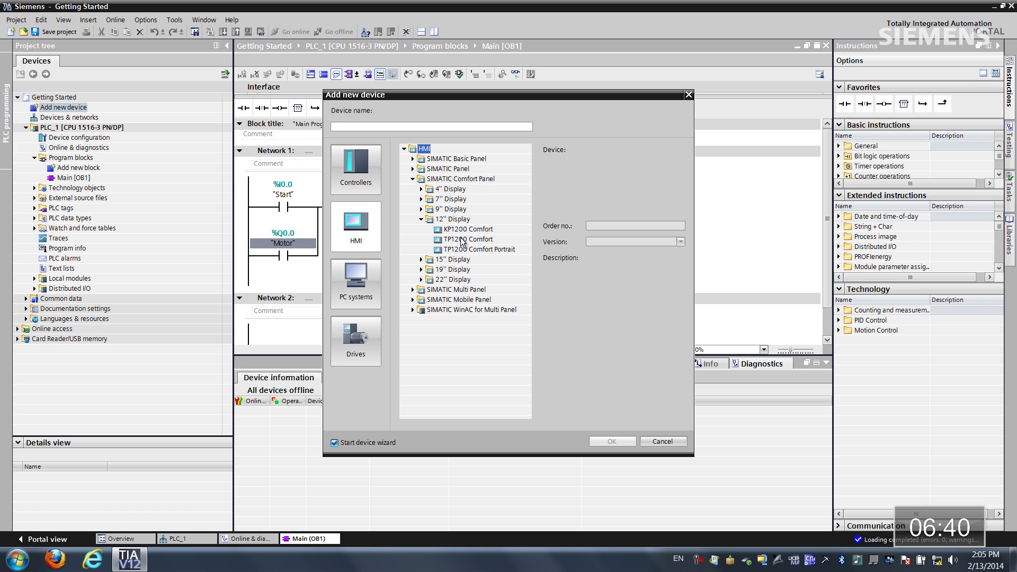
{"action": "left_click", "coordinate": [461, 241]}
{"action": "left_click", "coordinate": [622, 441]}
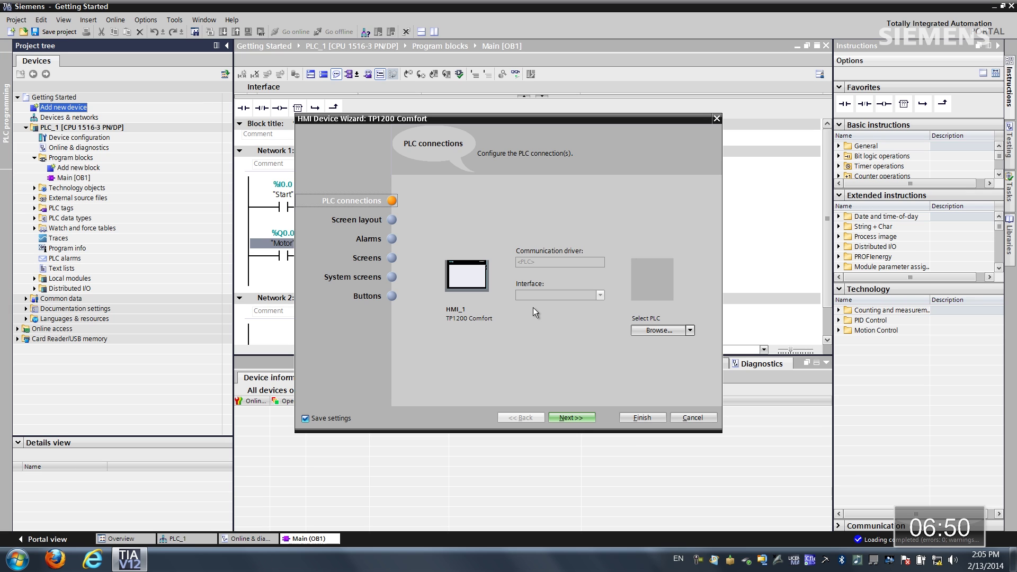
- Accept defaults on the wizard's PLC connections, screen layout, alarms and screens pages
{"action": "left_click", "coordinate": [581, 421]}
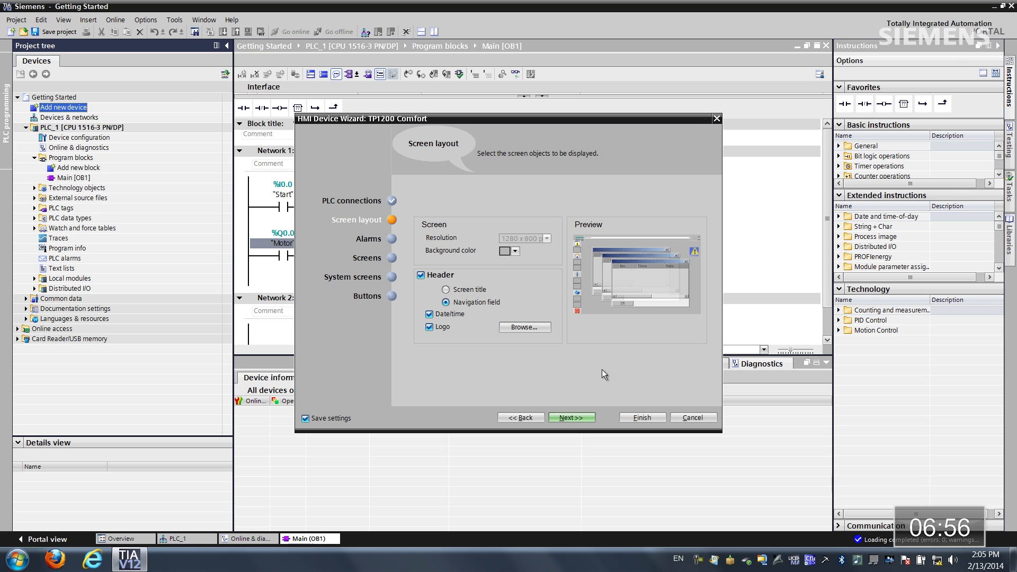
{"action": "left_click", "coordinate": [569, 422]}
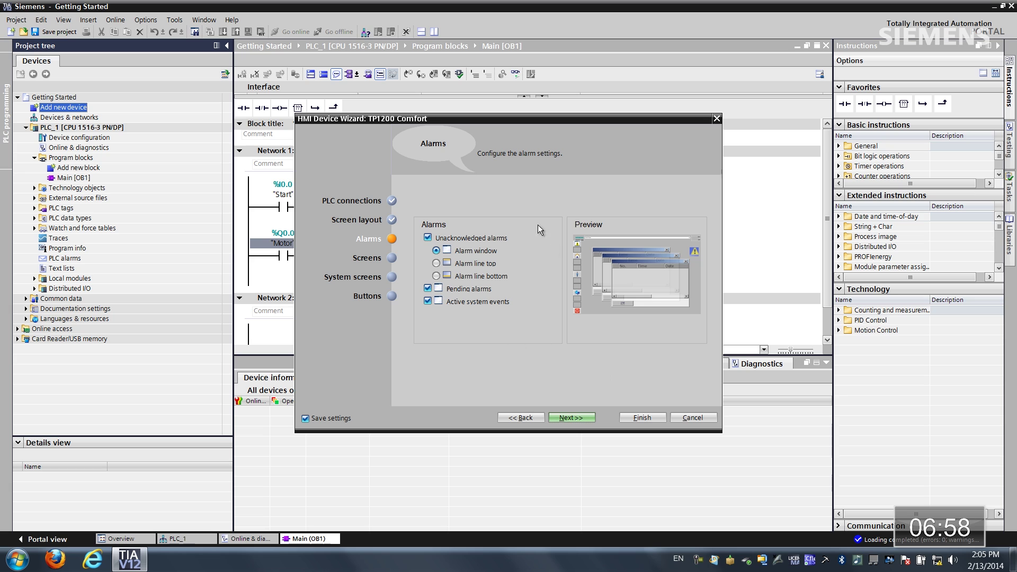
{"action": "left_click", "coordinate": [572, 417]}
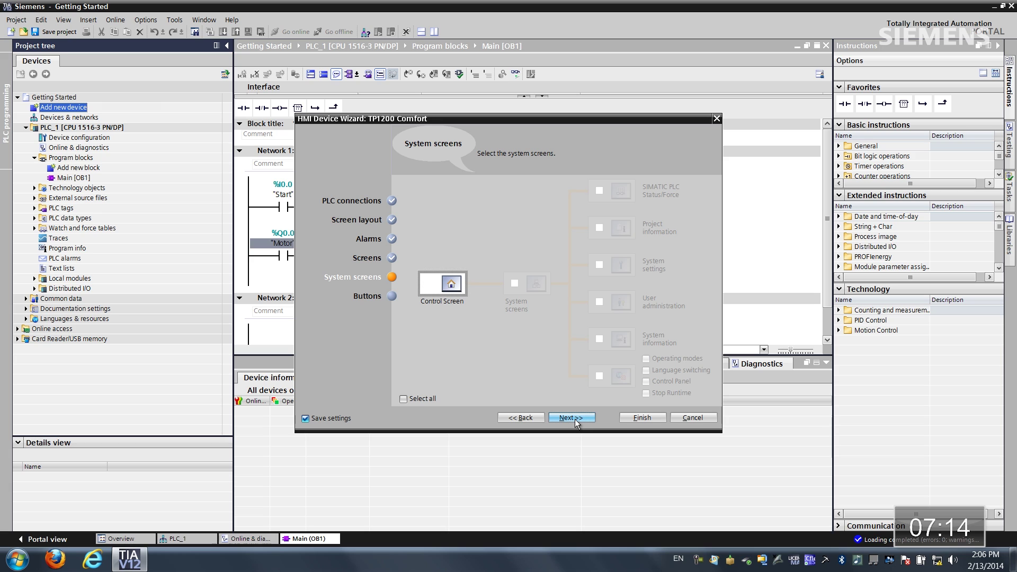
{"action": "left_click", "coordinate": [575, 419]}
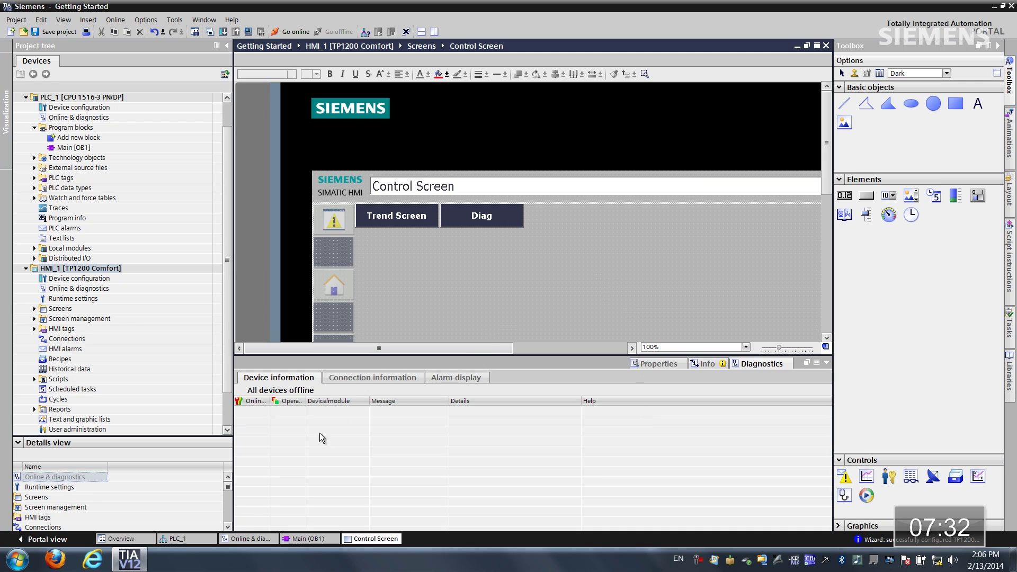
- Show PLC_1 in Network view, then return to the Main [OB1] tab
{"action": "left_click", "coordinate": [179, 538]}
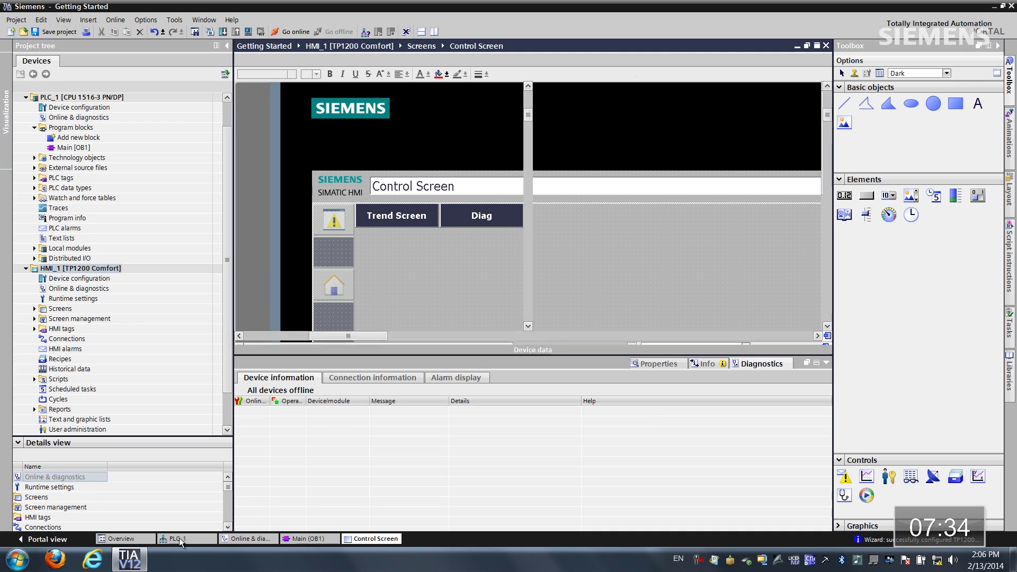
{"action": "left_click", "coordinate": [721, 66]}
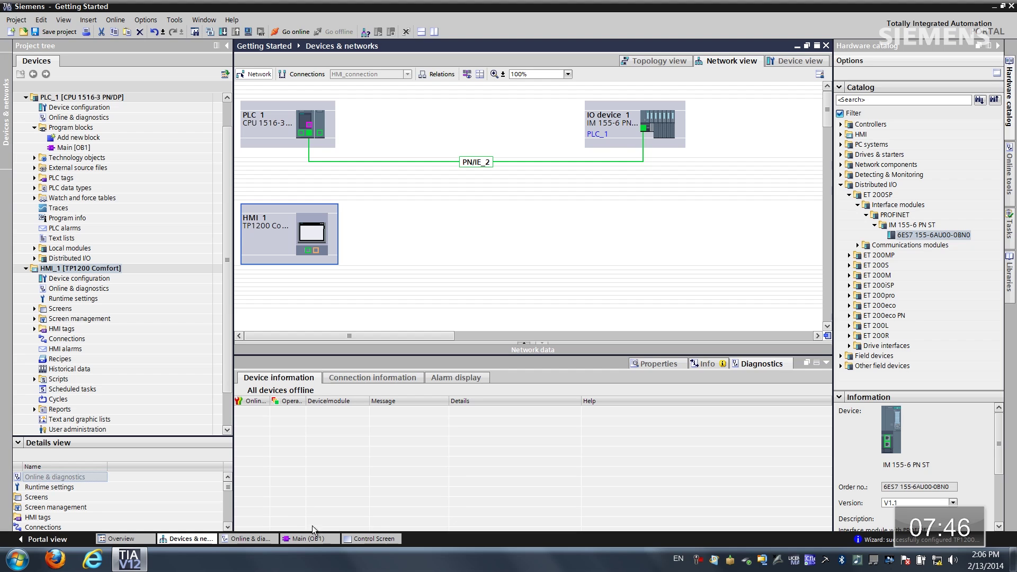
{"action": "left_click", "coordinate": [311, 538]}
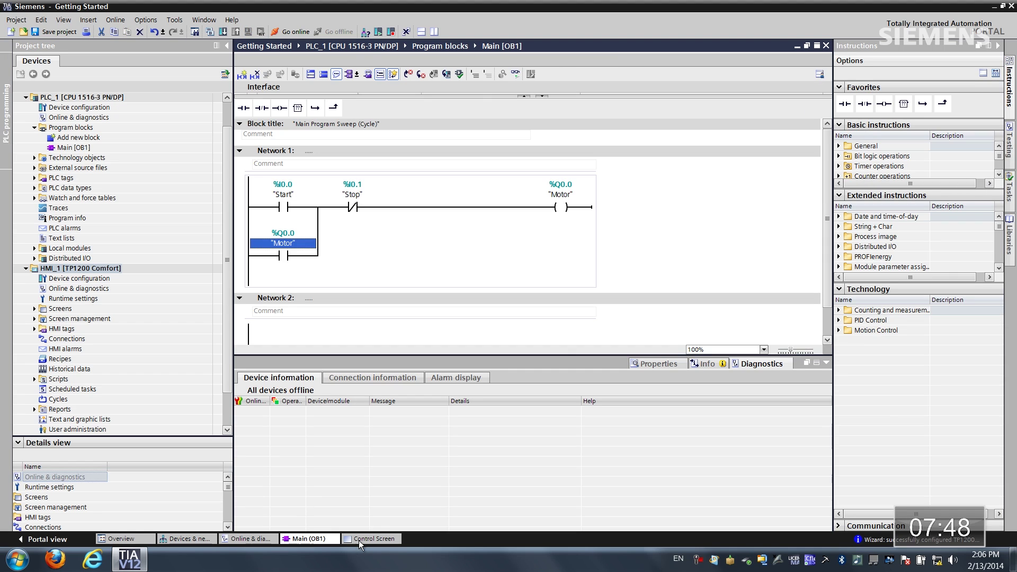
- Drag the Motor tag onto HMI_1's Control Screen, then position and widen the I/O field below Trend Screen
{"action": "left_click", "coordinate": [434, 32]}
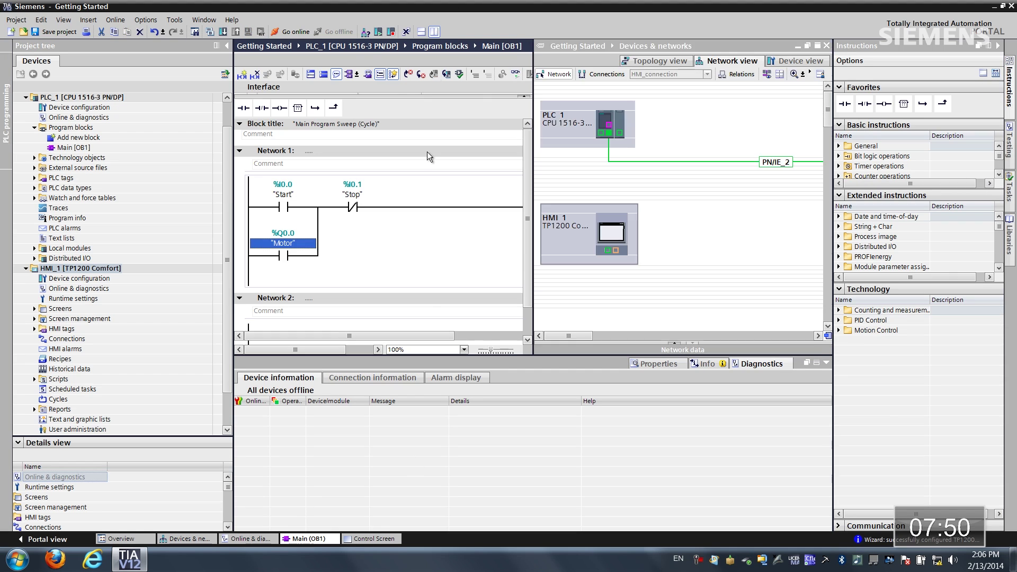
{"action": "left_click", "coordinate": [373, 539]}
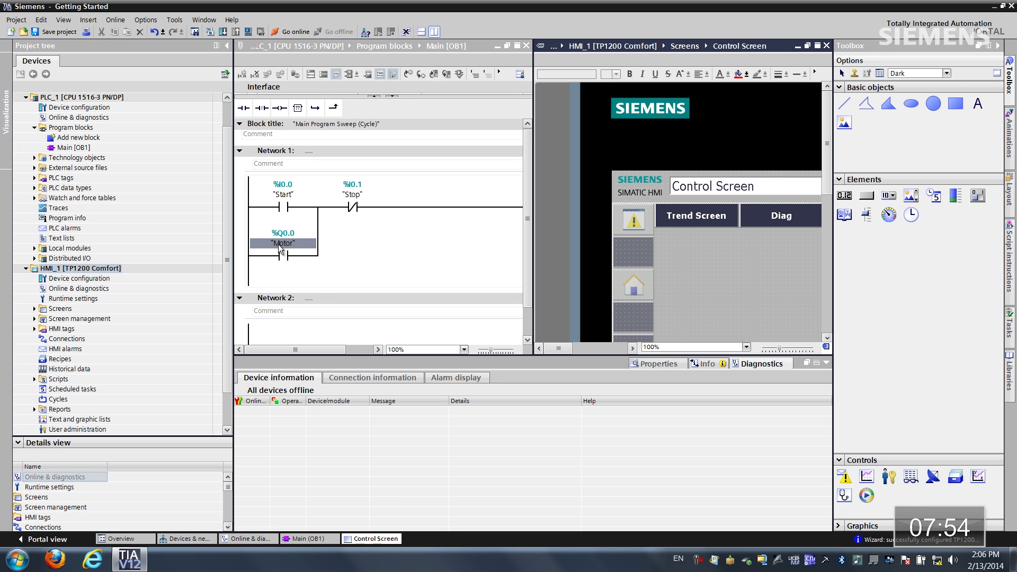
{"action": "left_click_drag", "start_coordinate": [279, 244], "coordinate": [711, 245]}
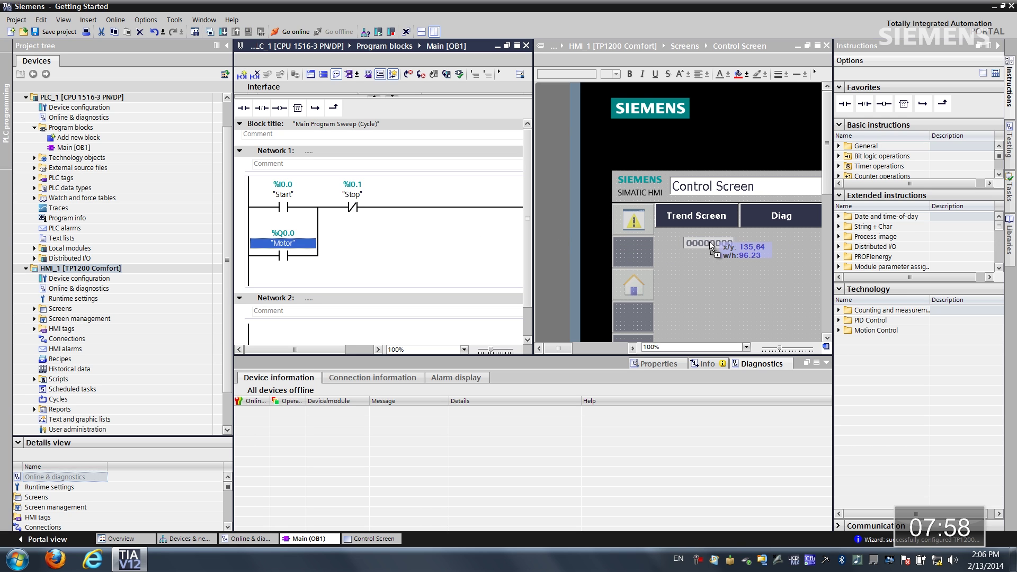
{"action": "left_click_drag", "start_coordinate": [711, 248], "coordinate": [713, 241]}
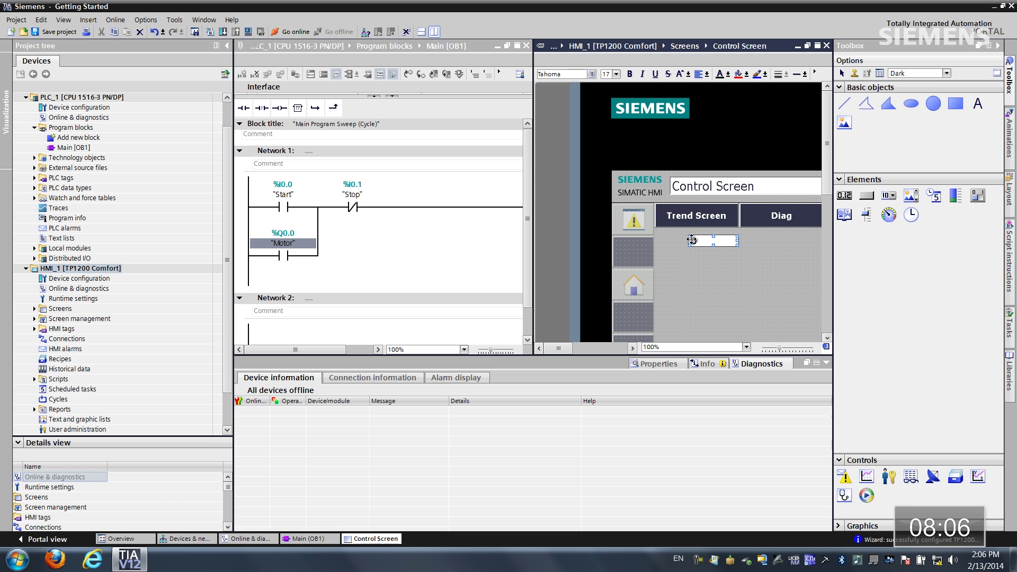
{"action": "left_click_drag", "start_coordinate": [689, 236], "coordinate": [657, 235]}
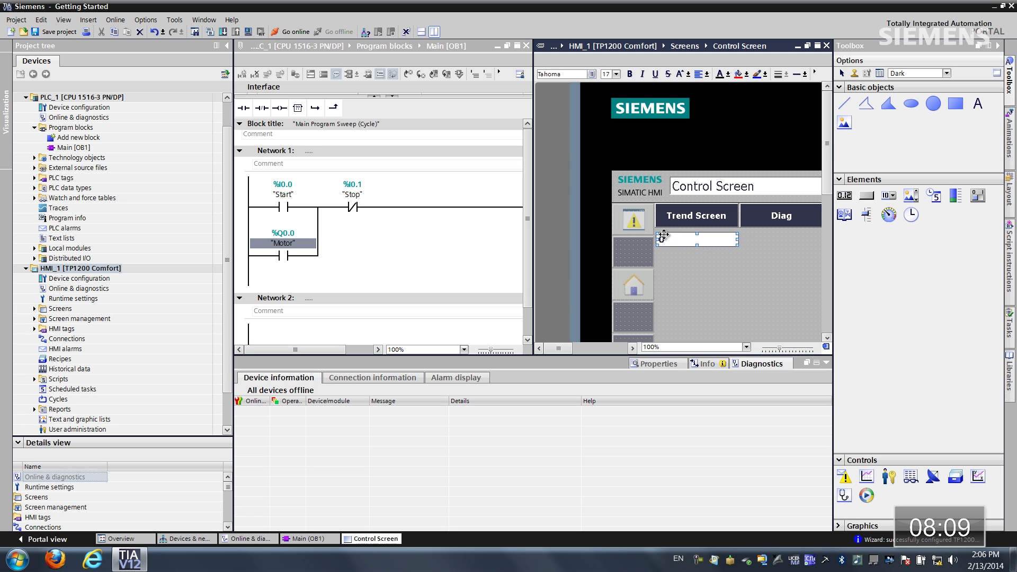
- Give the Motor field horizontally centered 23 px bold Tahoma text, then return to the network view
{"action": "right_click", "coordinate": [702, 239]}
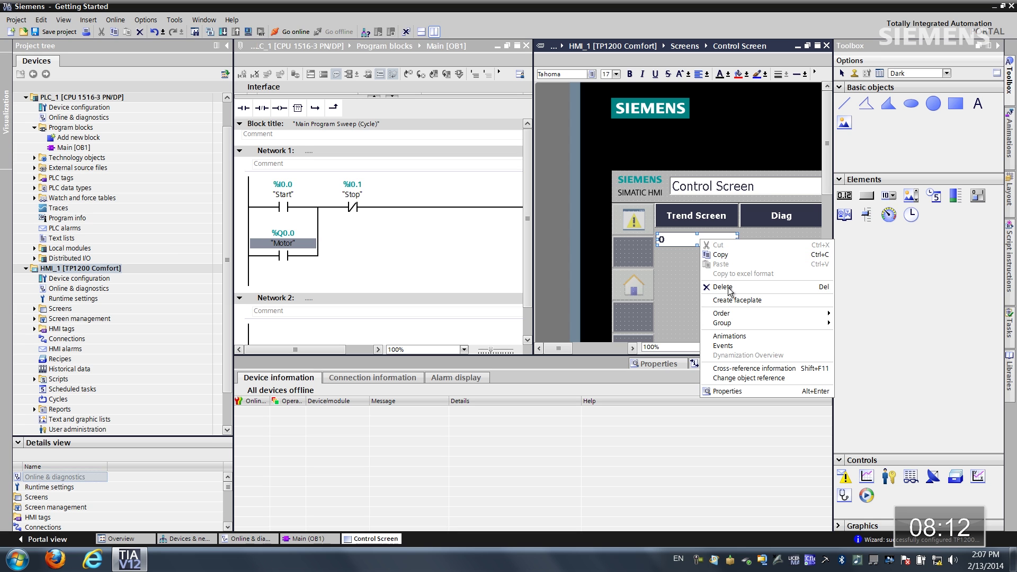
{"action": "left_click", "coordinate": [729, 390]}
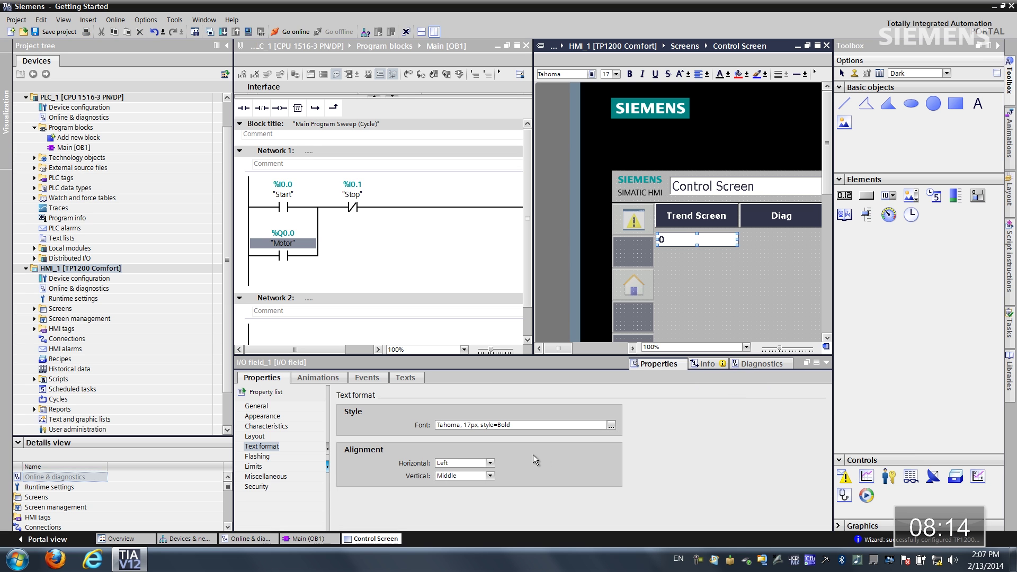
{"action": "left_click", "coordinate": [489, 462]}
{"action": "left_click", "coordinate": [476, 482]}
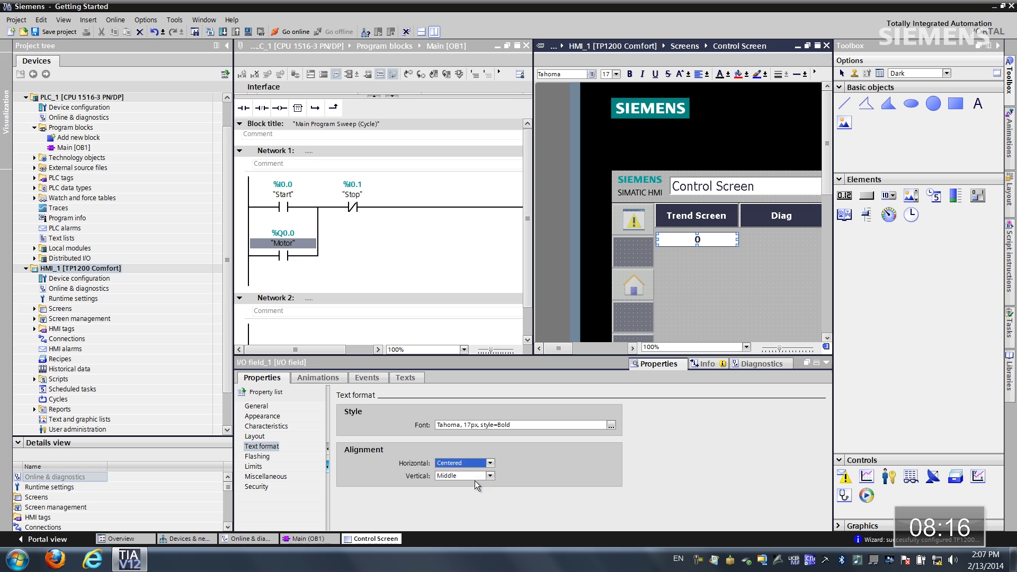
{"action": "left_click", "coordinate": [610, 426]}
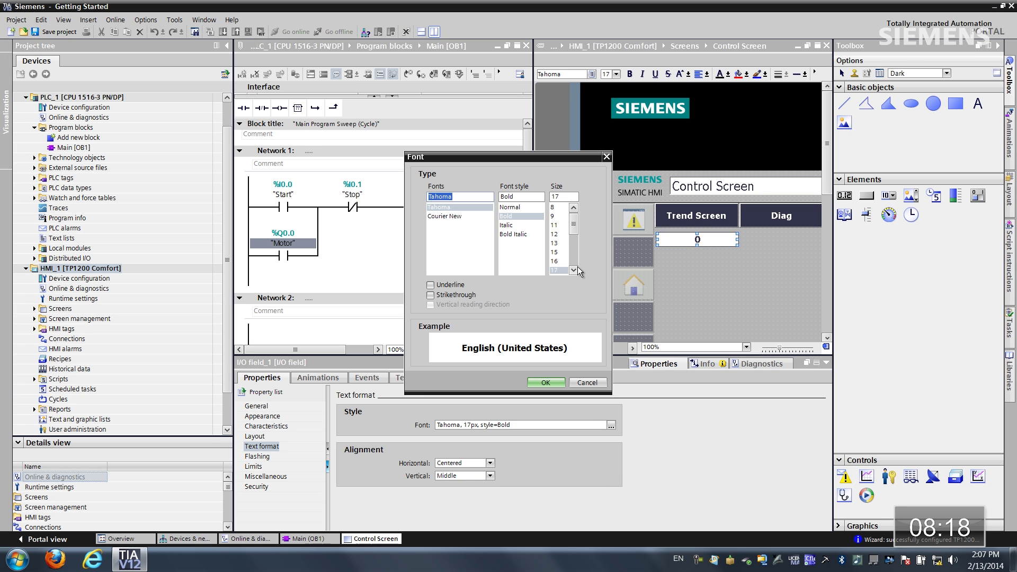
{"action": "left_click", "coordinate": [573, 270]}
{"action": "left_click", "coordinate": [557, 269]}
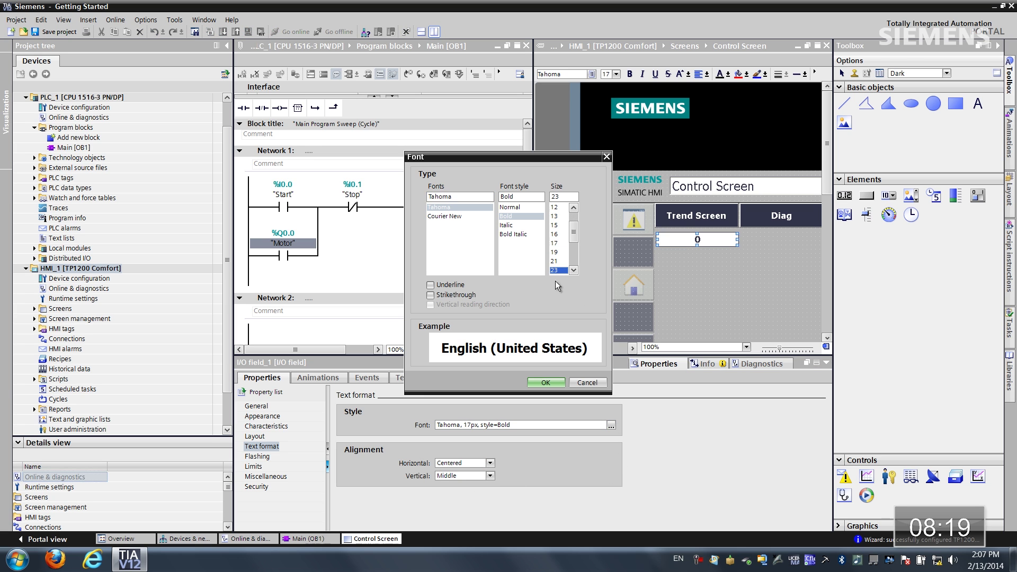
{"action": "left_click", "coordinate": [554, 382]}
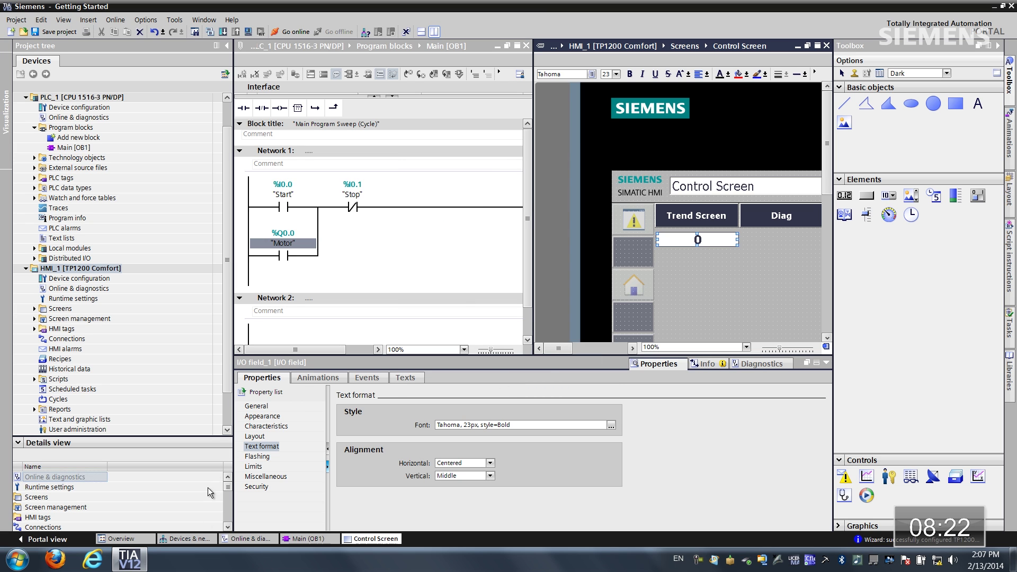
{"action": "left_click", "coordinate": [183, 540]}
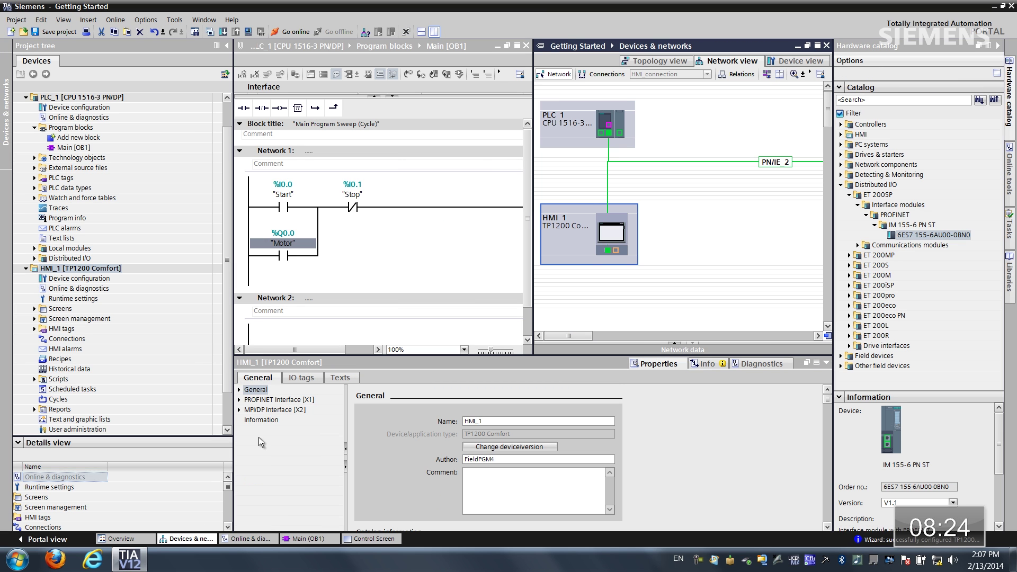
- Show address labels in Network view: PLC_1 at 192.168.0.1, HMI_1 at 192.168.0.2
{"action": "left_click", "coordinate": [767, 74]}
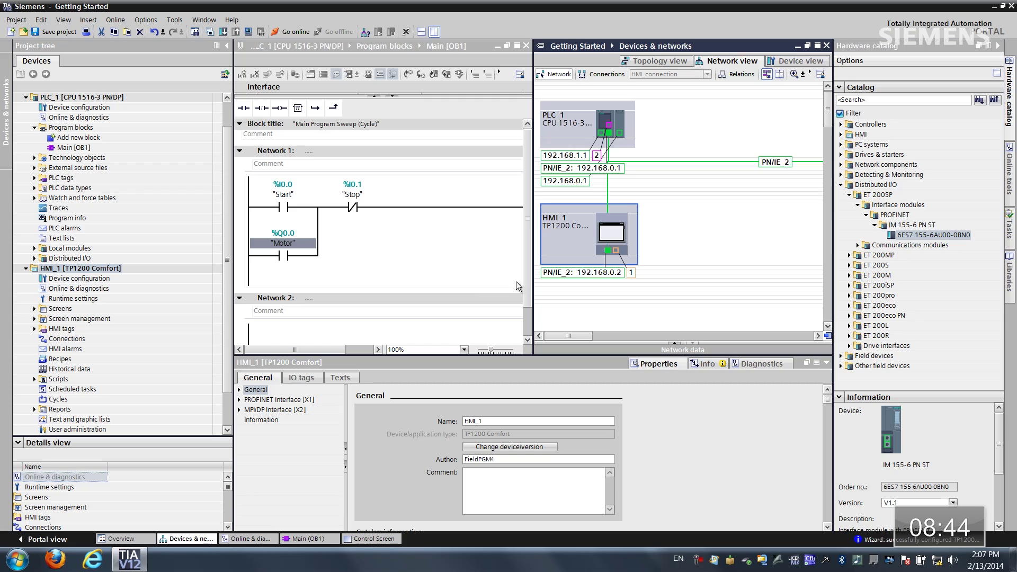
- Download PLC_1's configuration and program to the controller, confirming Load in the preview
{"action": "left_click", "coordinate": [109, 100]}
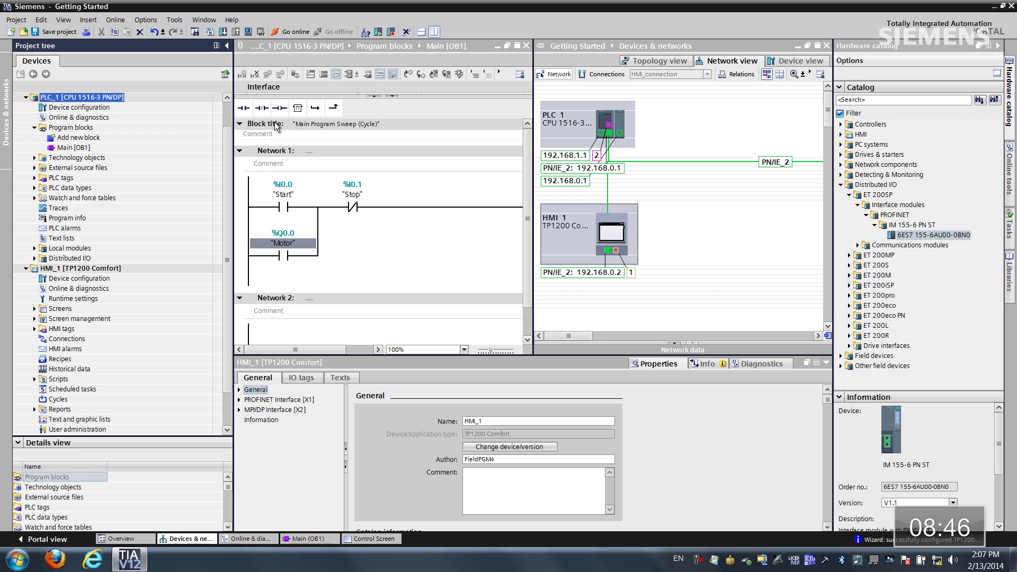
{"action": "left_click", "coordinate": [225, 33]}
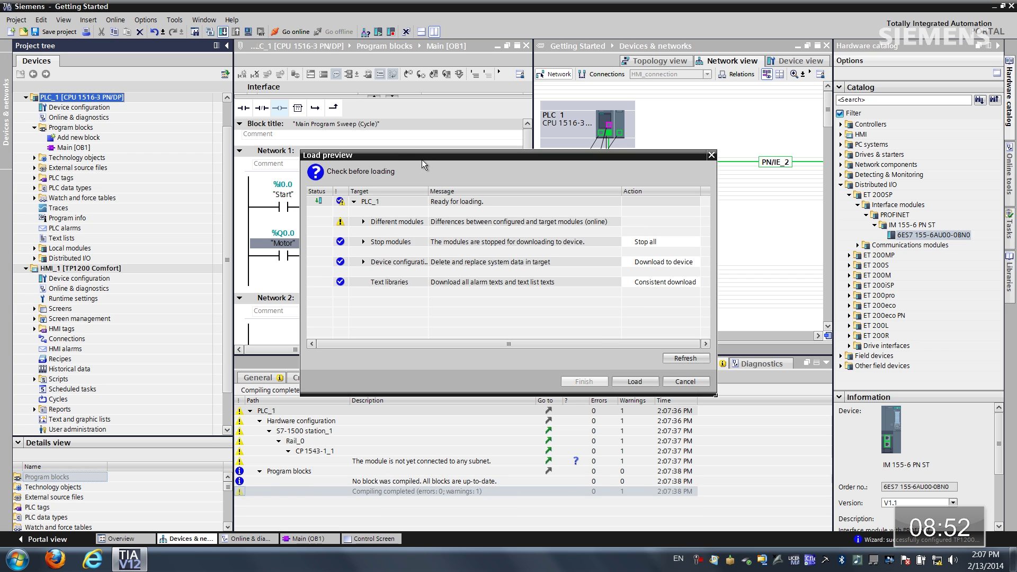
{"action": "left_click", "coordinate": [635, 381]}
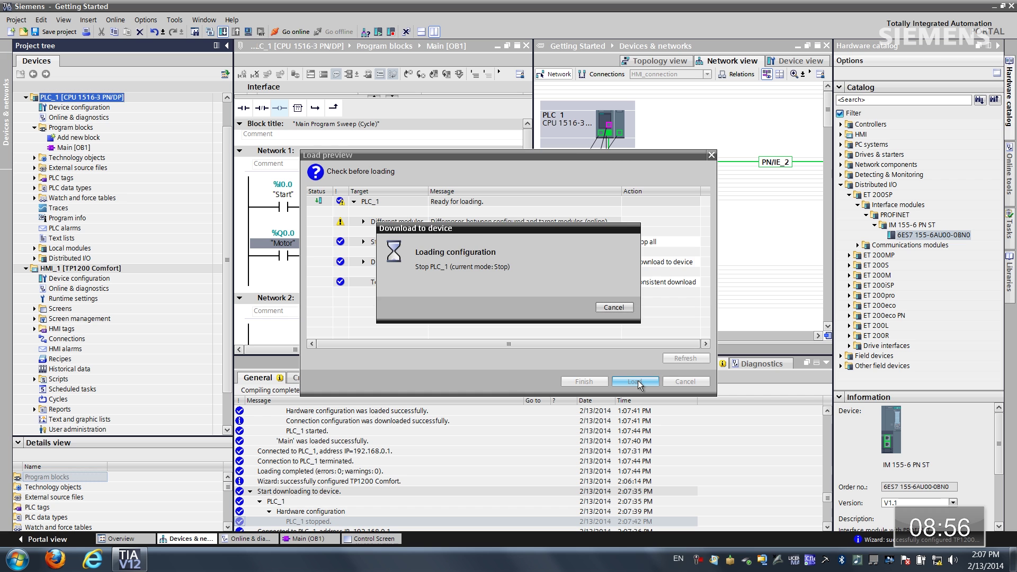